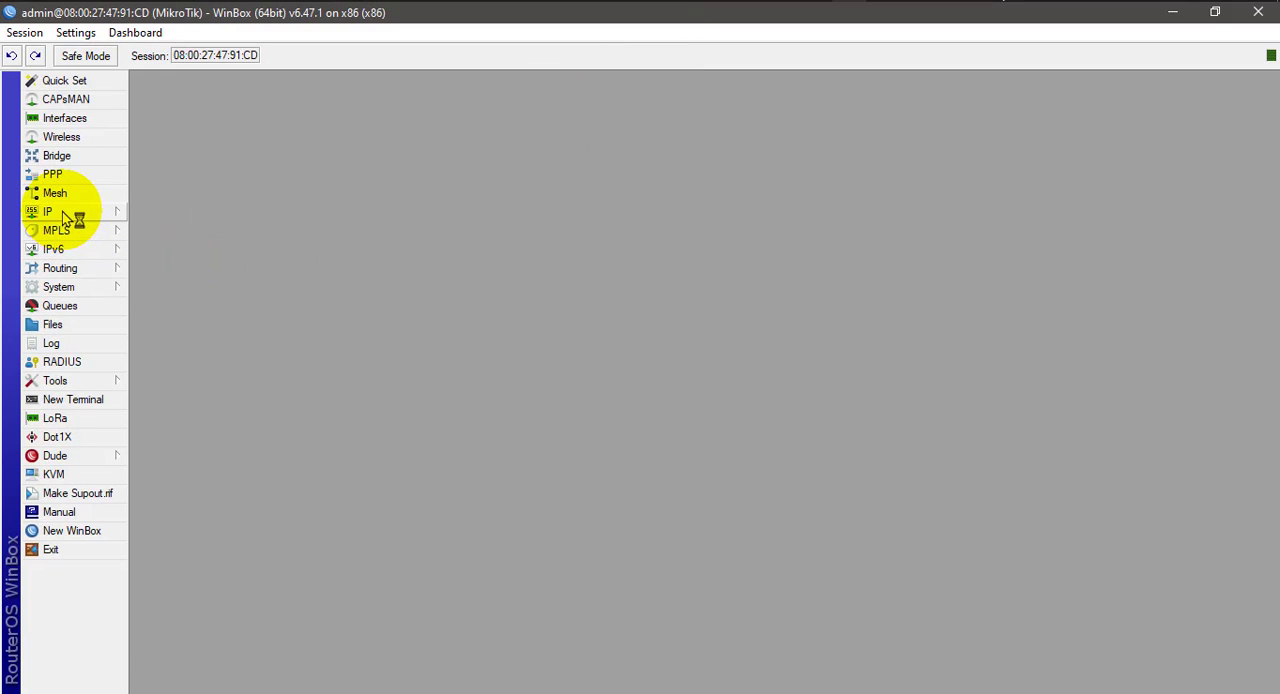
- Open the firewall filter rules and examine the general and advanced settings of the existing drop rule on the forward chain
click(62, 212)
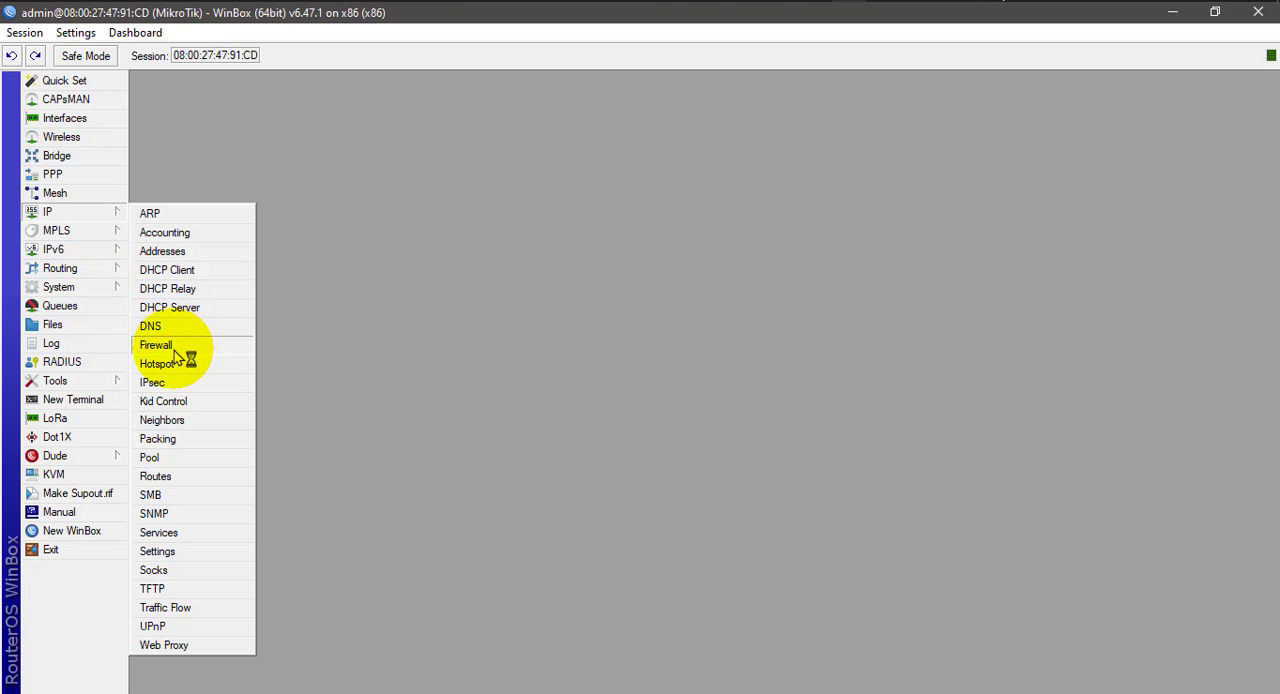
click(160, 345)
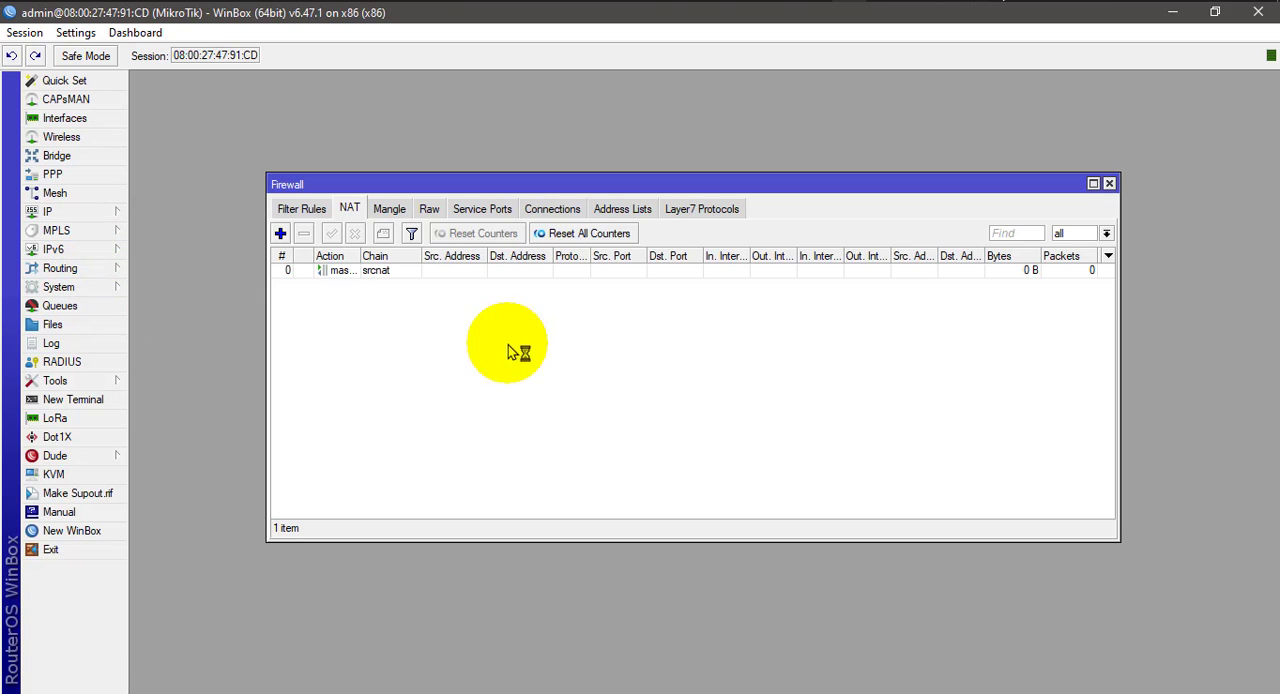
click(302, 209)
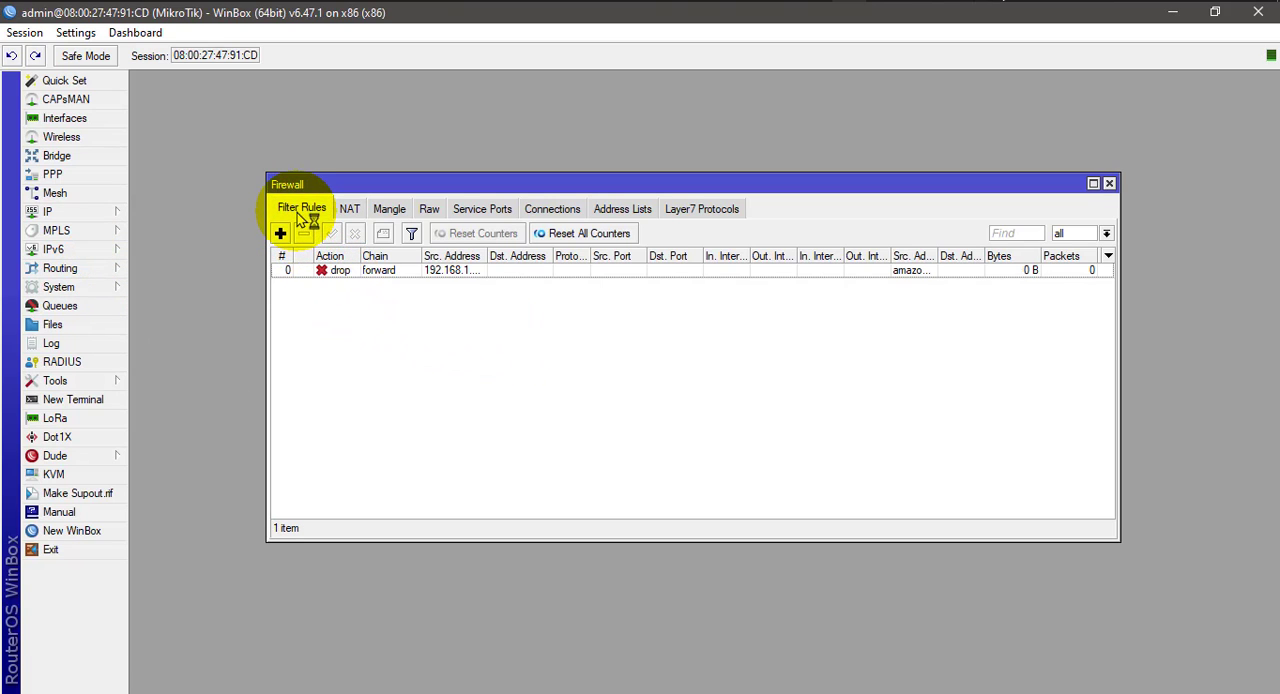
double_click(414, 272)
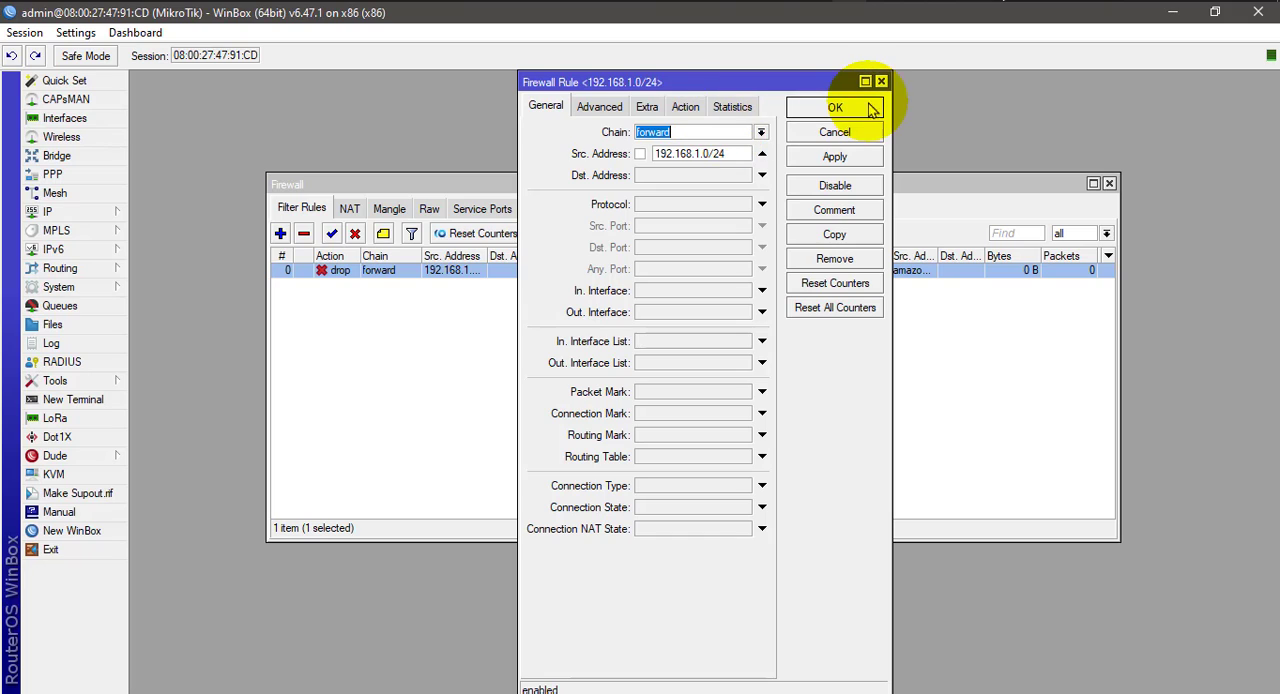
click(600, 106)
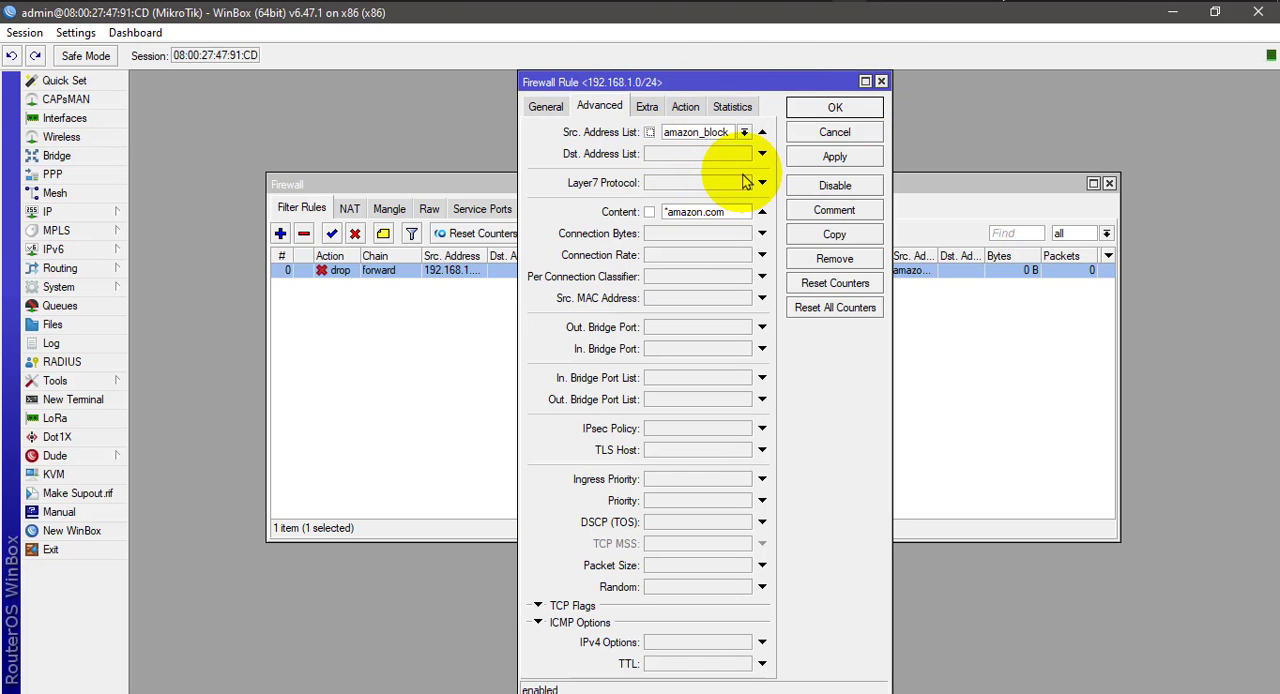
click(744, 132)
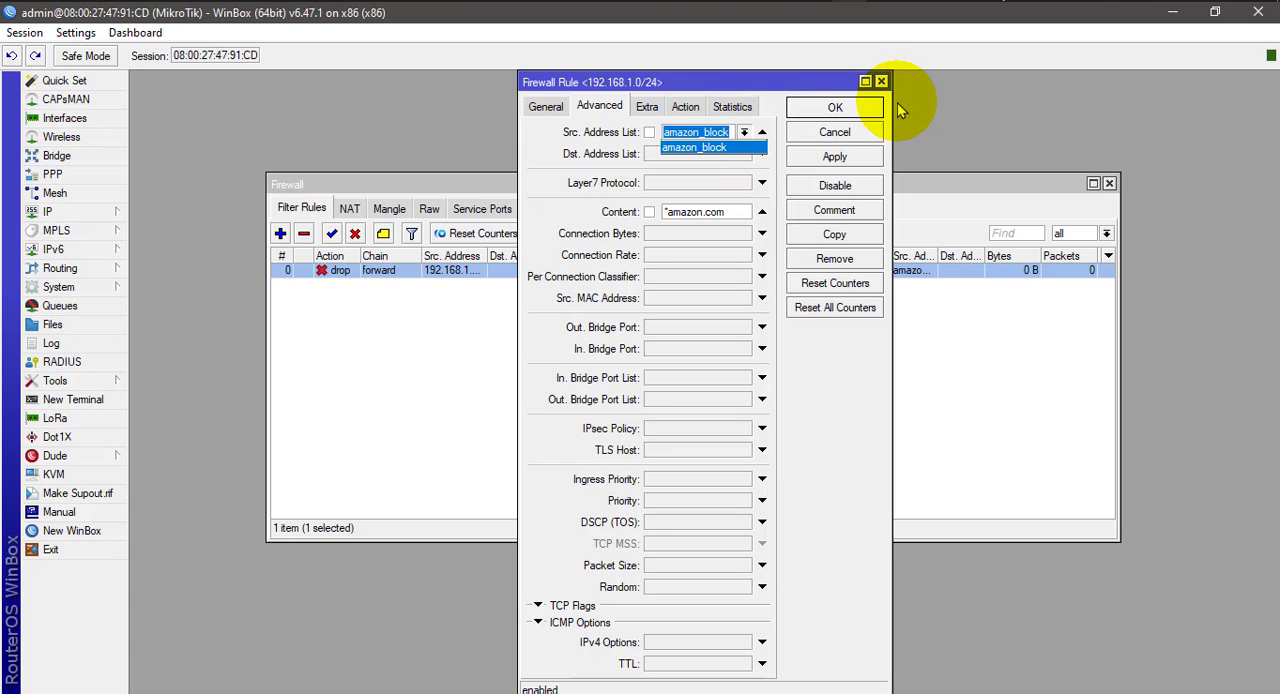
click(861, 82)
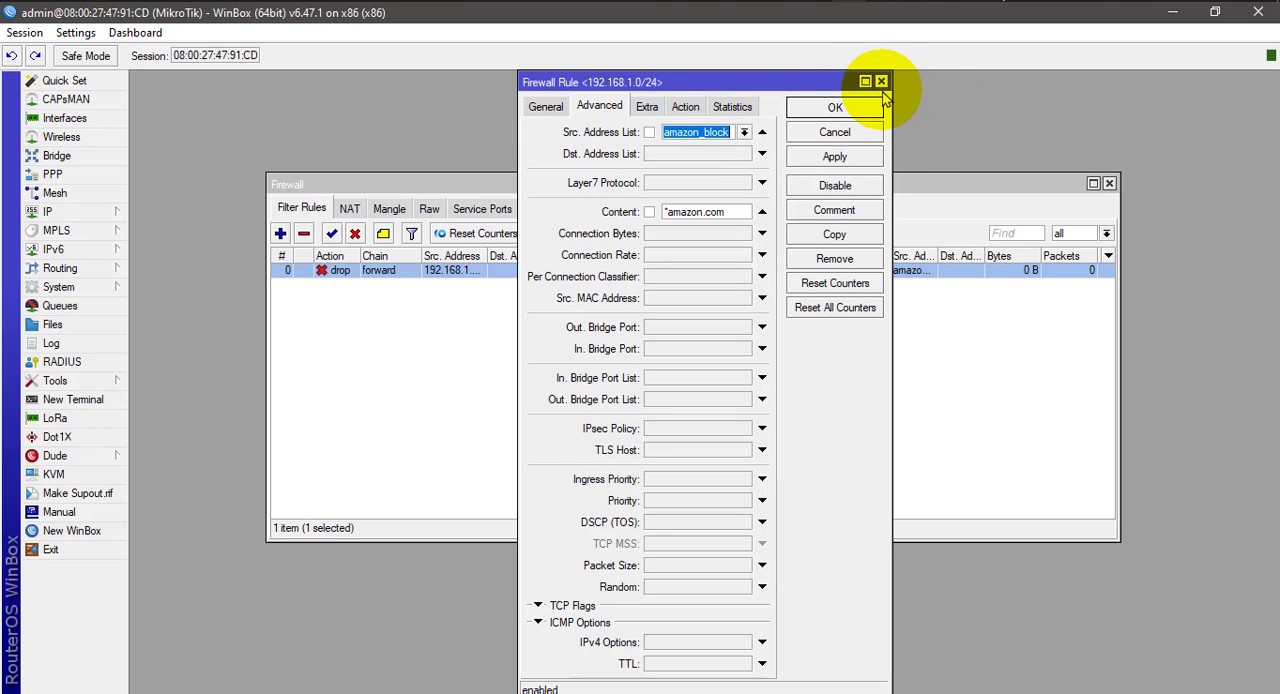
click(881, 81)
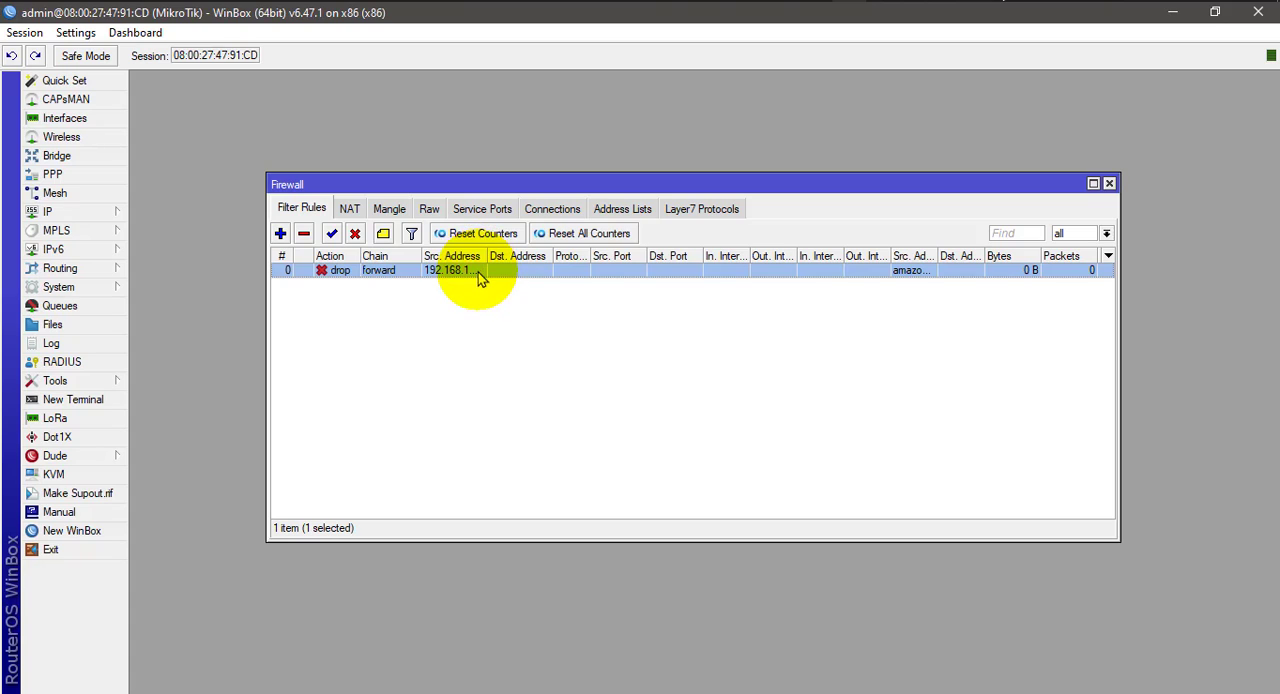
- Delete the existing drop rule on the forward chain from the firewall filter rules
click(711, 214)
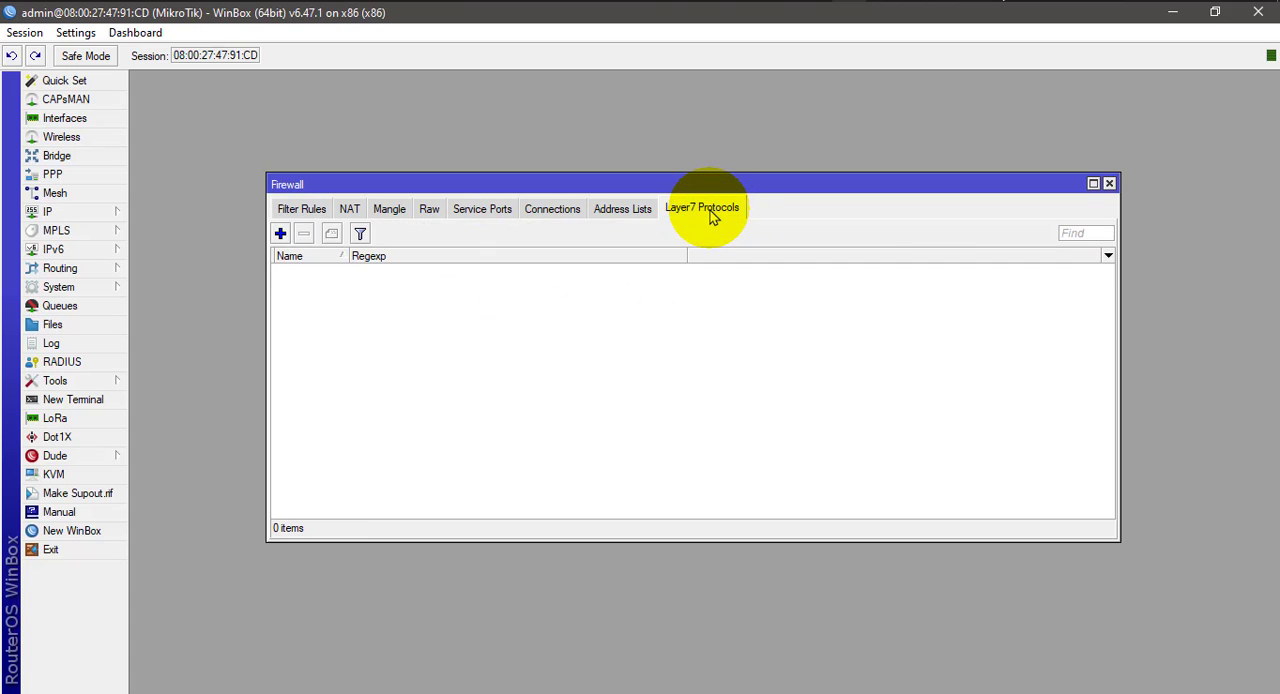
click(302, 214)
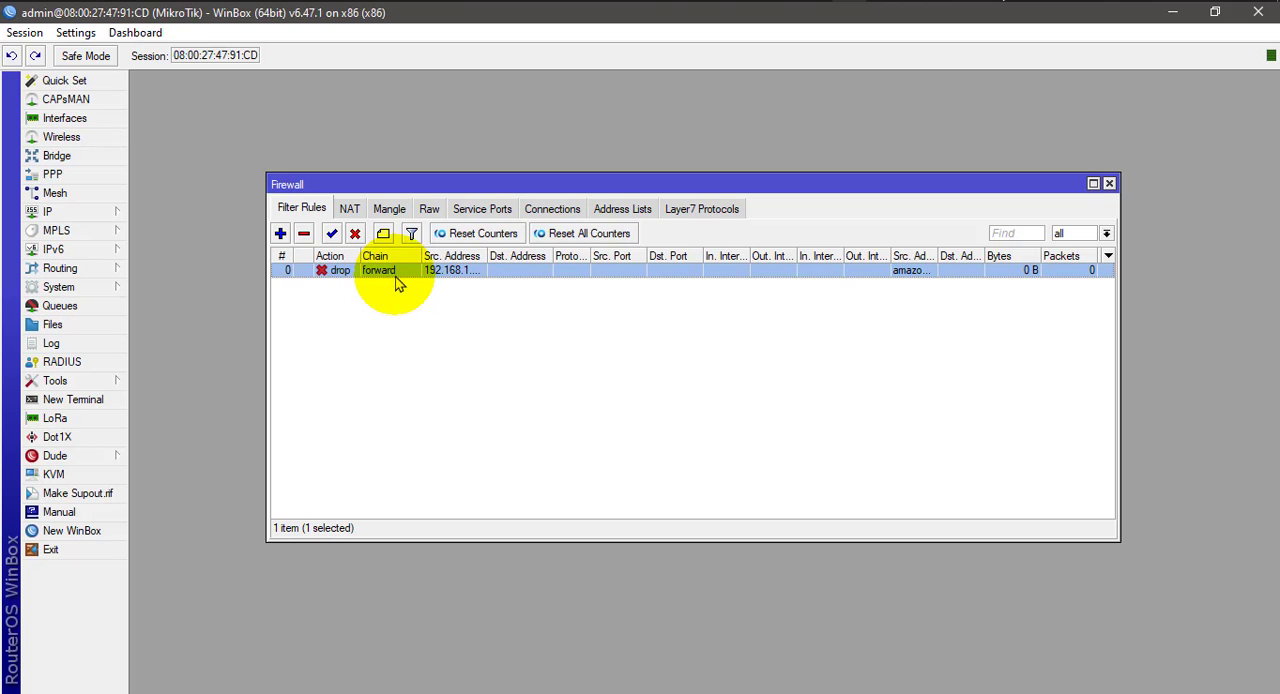
click(304, 233)
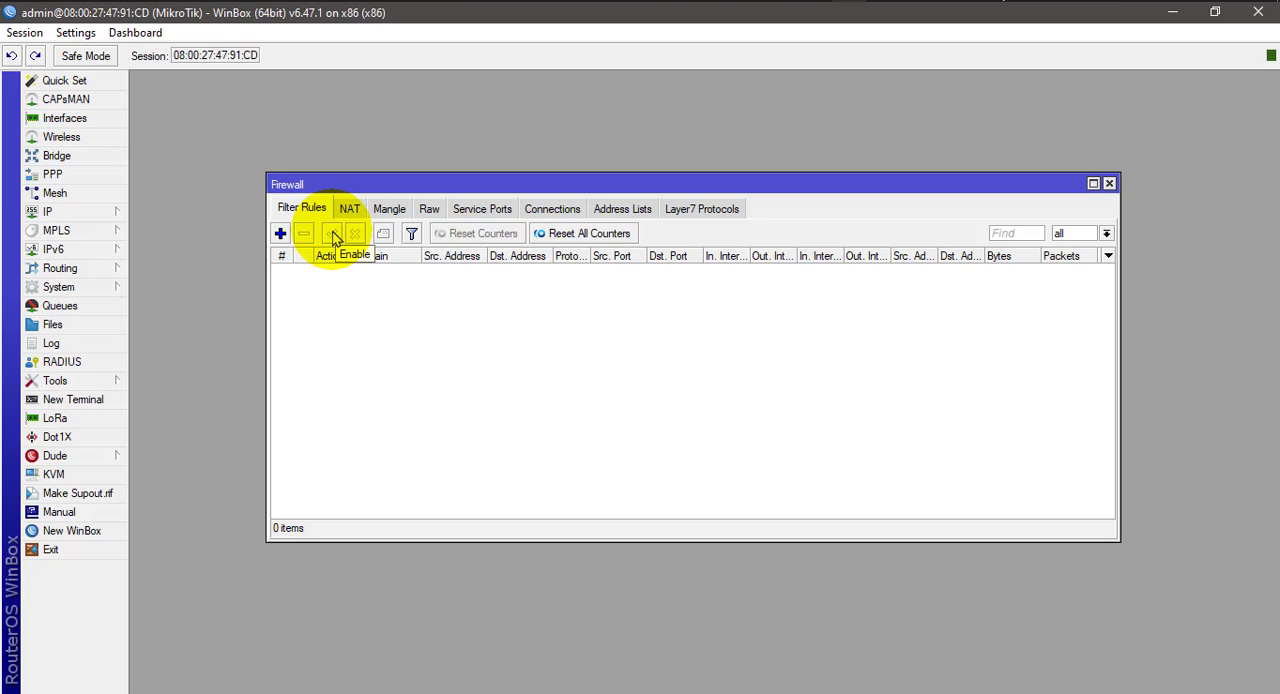
- Look over the firewall's Layer7 protocol and filter rule lists, finishing on the Layer7 protocols
click(706, 216)
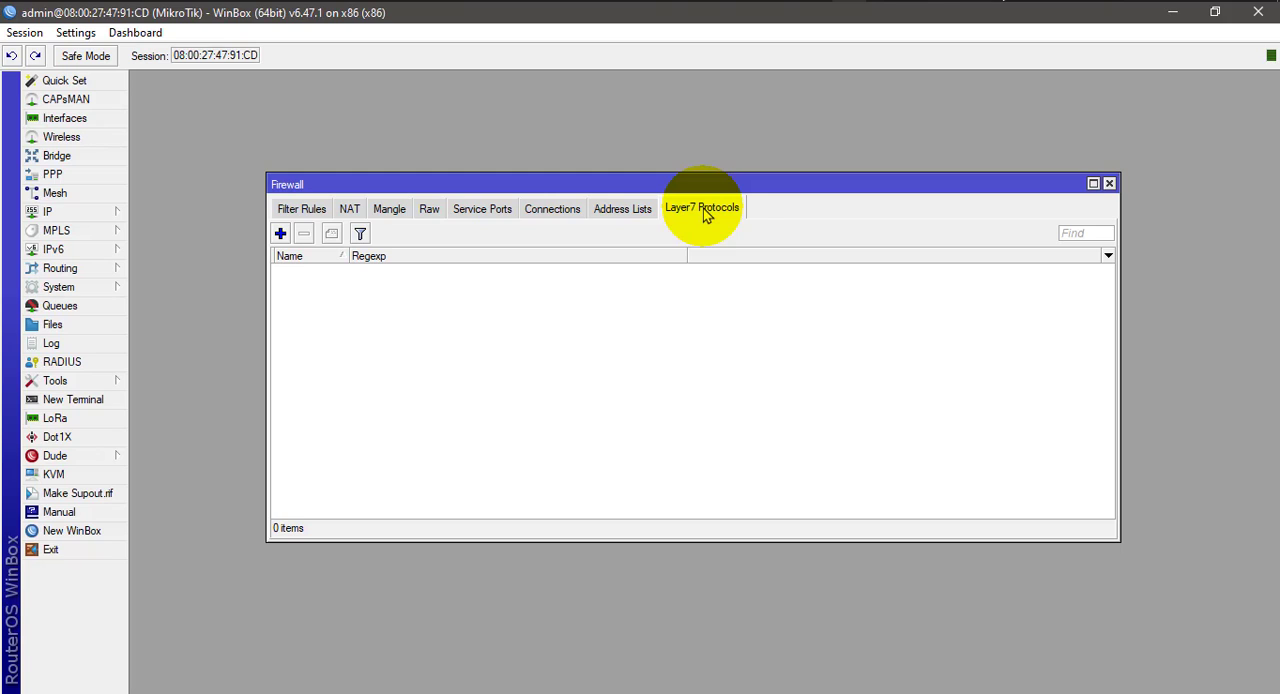
click(300, 210)
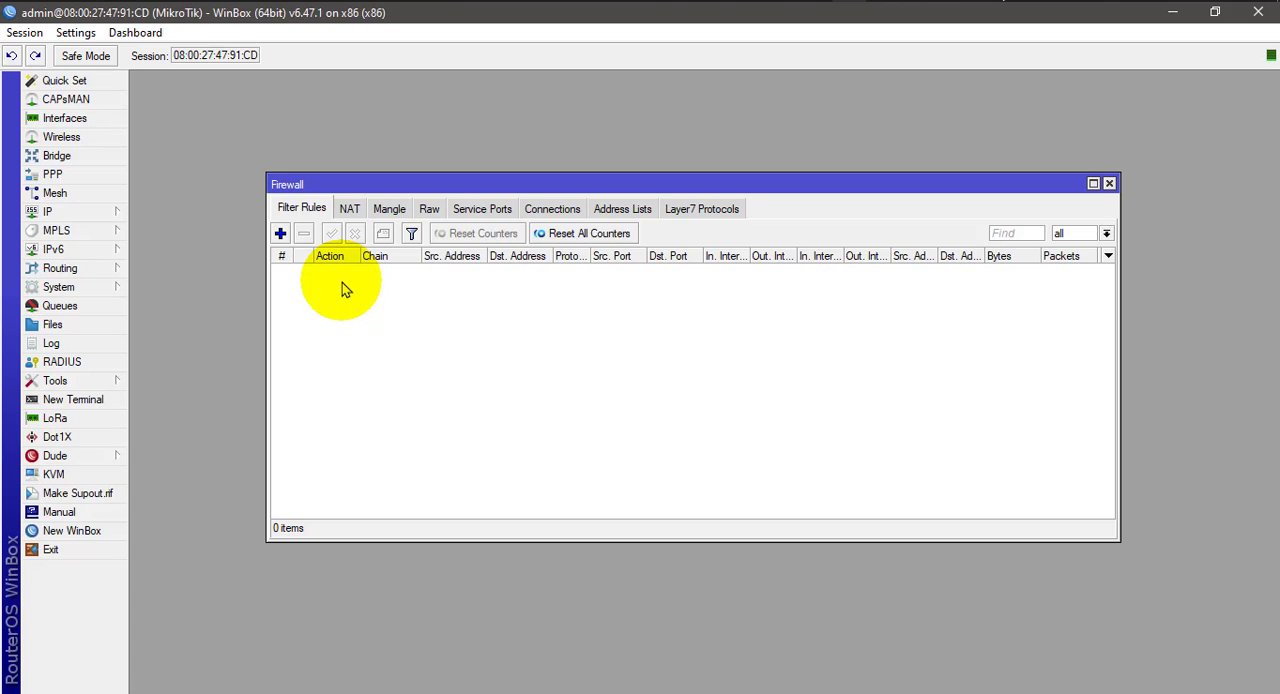
click(729, 214)
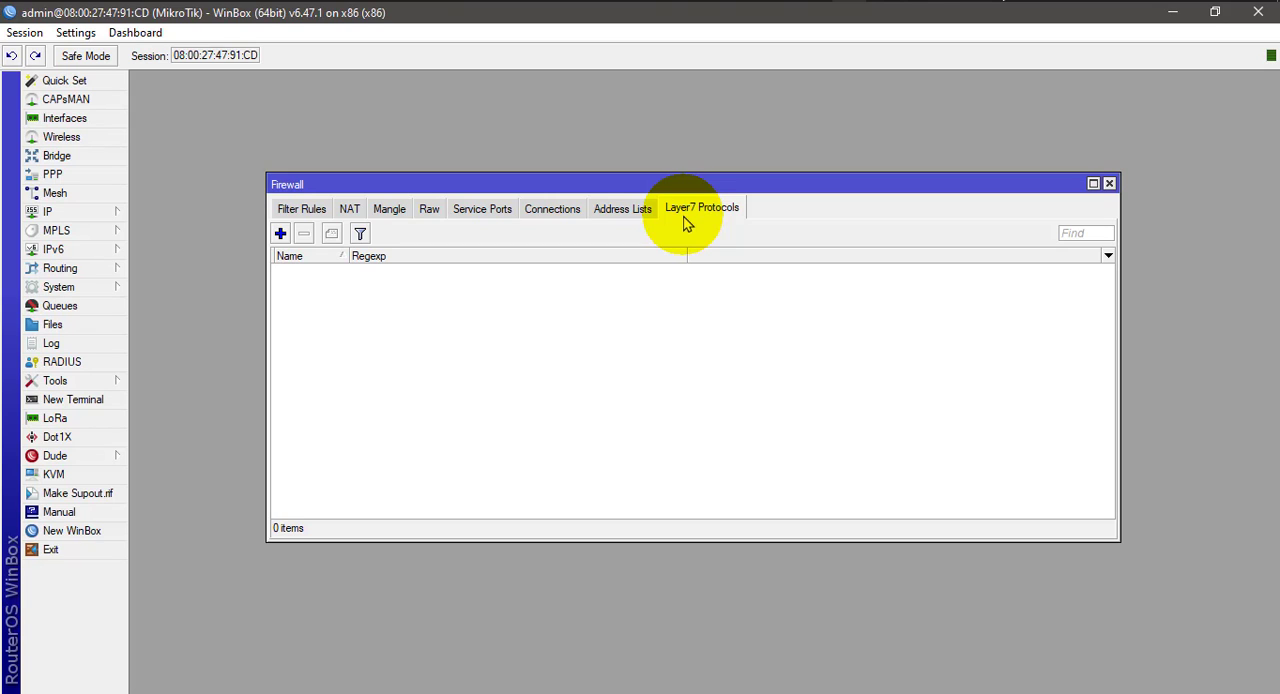
drag(676, 187, 654, 174)
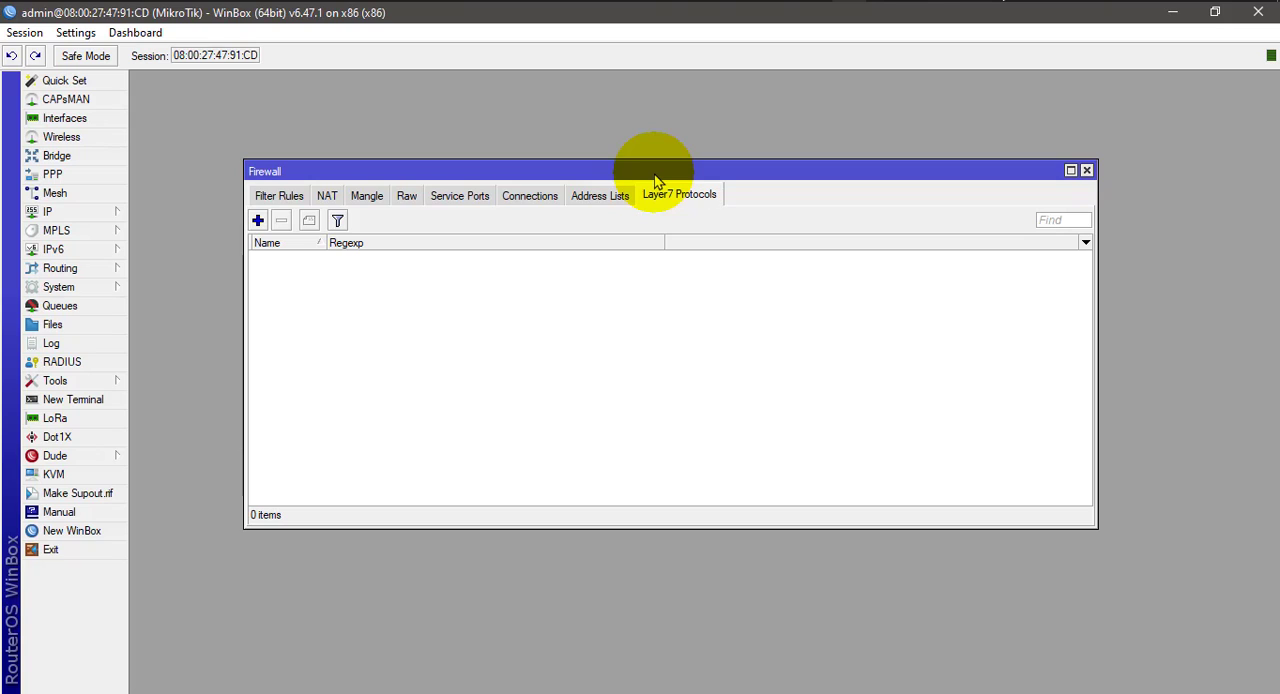
click(284, 196)
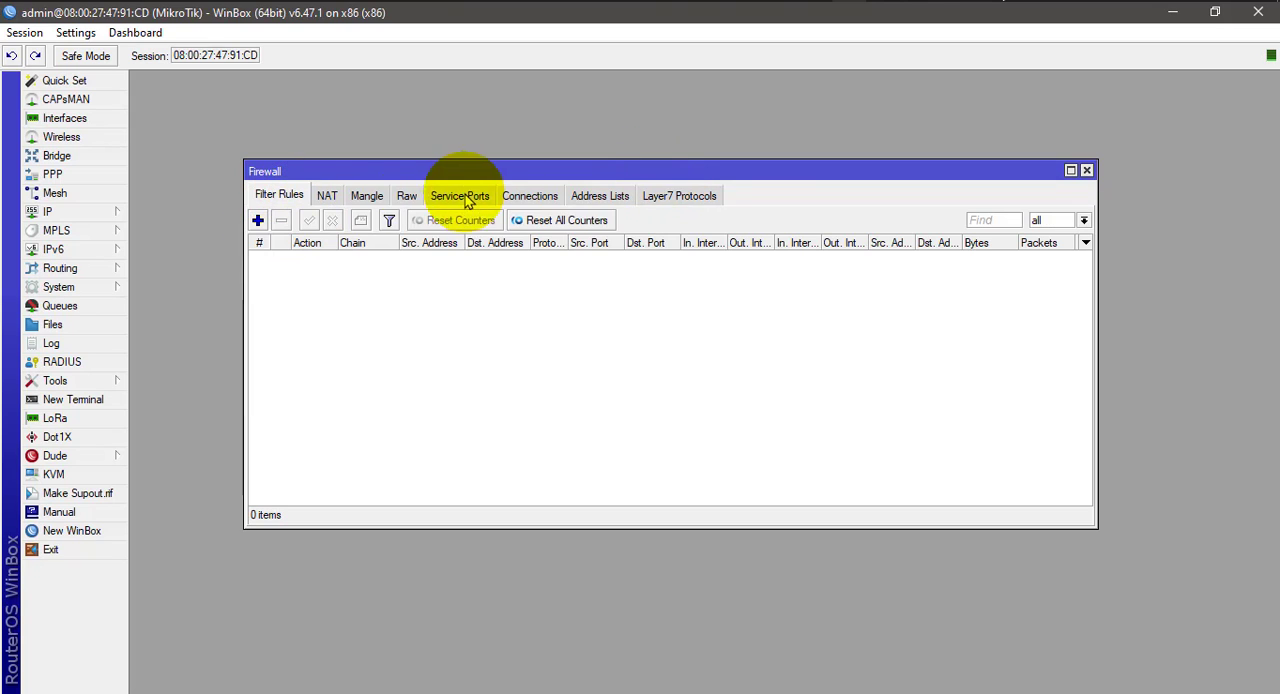
click(676, 198)
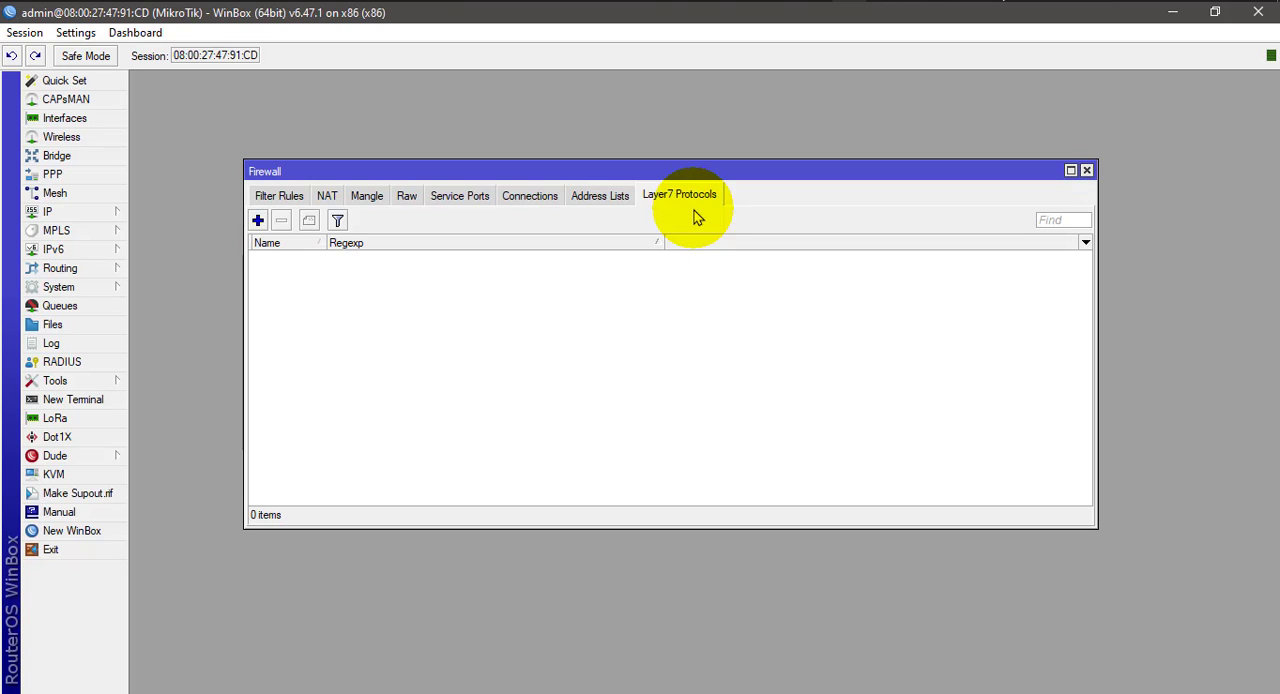
- Switch to Chrome and open the MikroTik forum topic "Blocking facebook" from the results for "layer 7 protocol mikrotik block facebook"
click(413, 1)
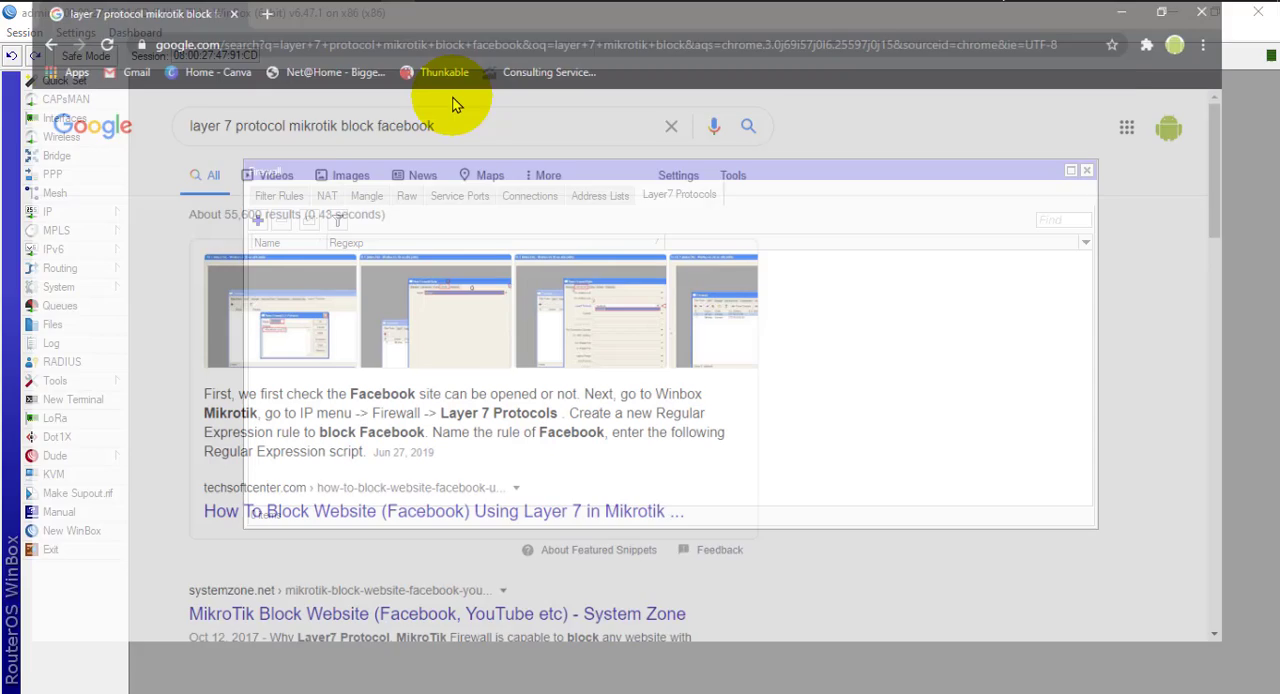
click(462, 138)
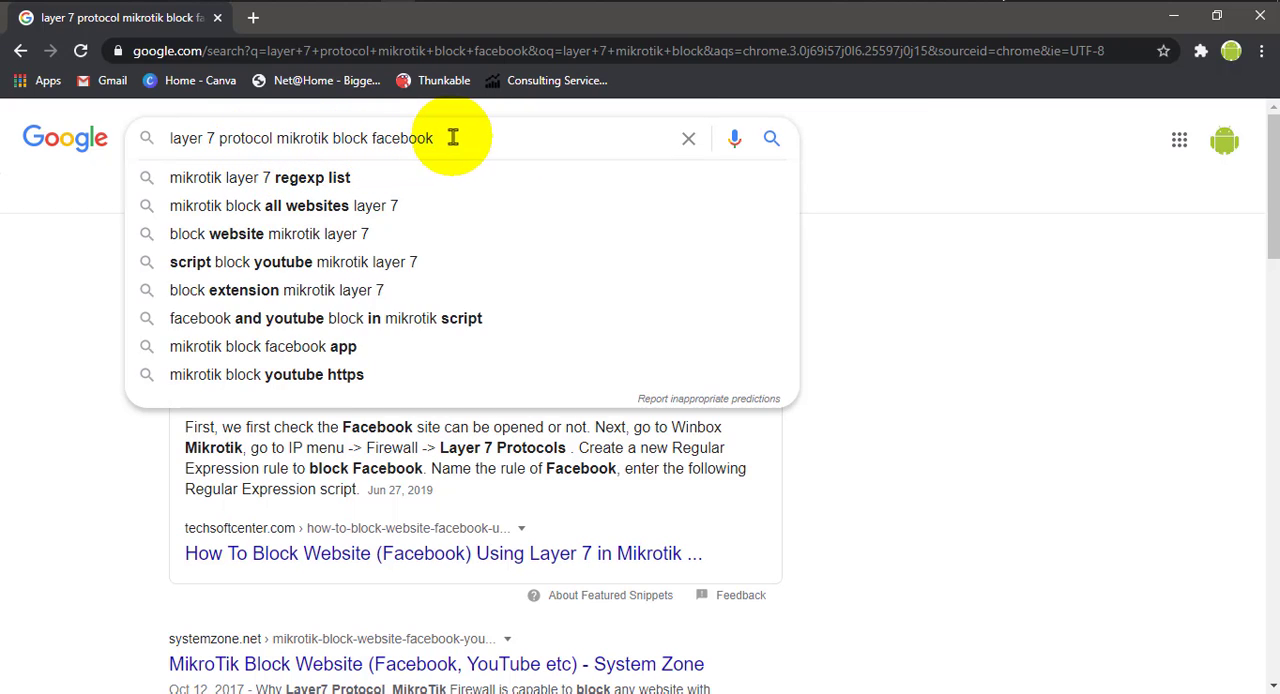
drag(453, 138, 143, 137)
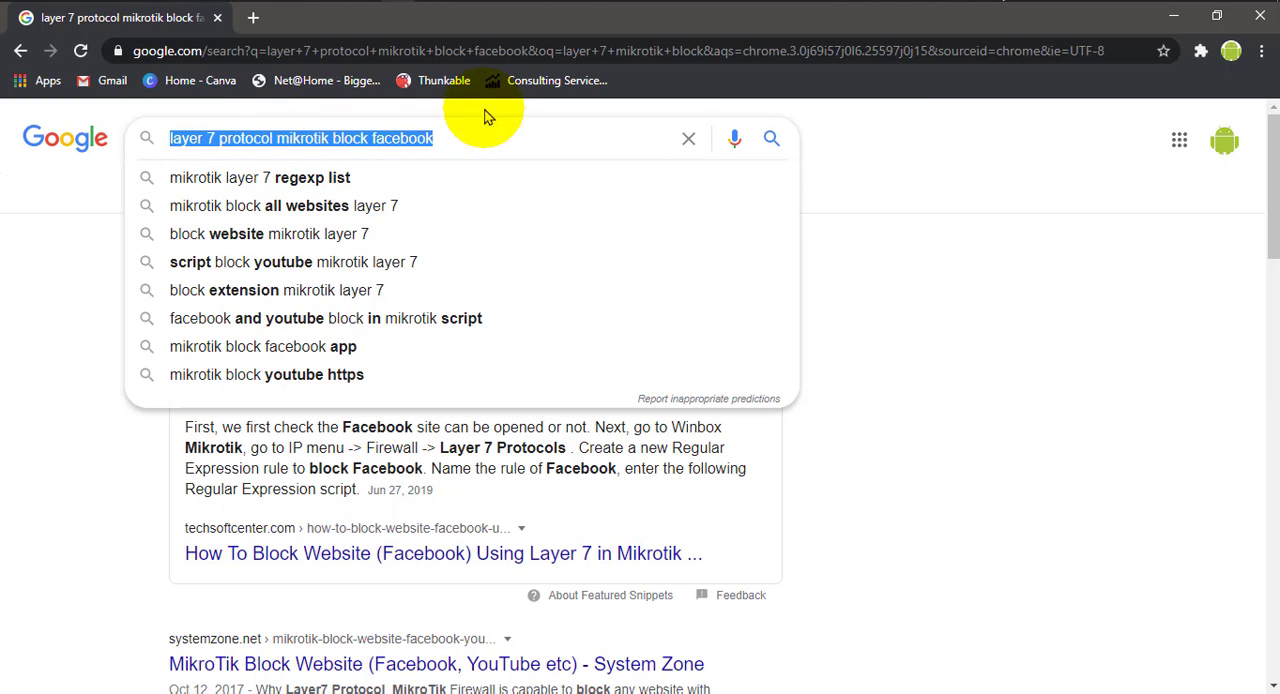
click(460, 148)
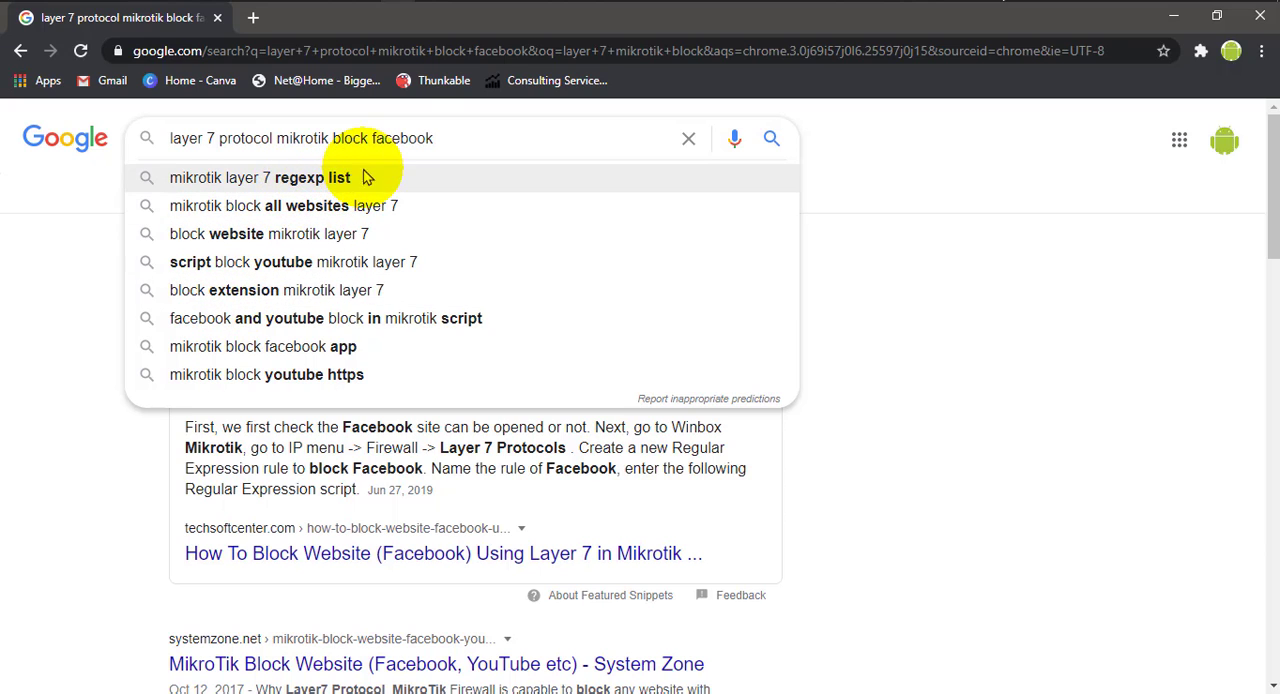
drag(462, 142, 170, 140)
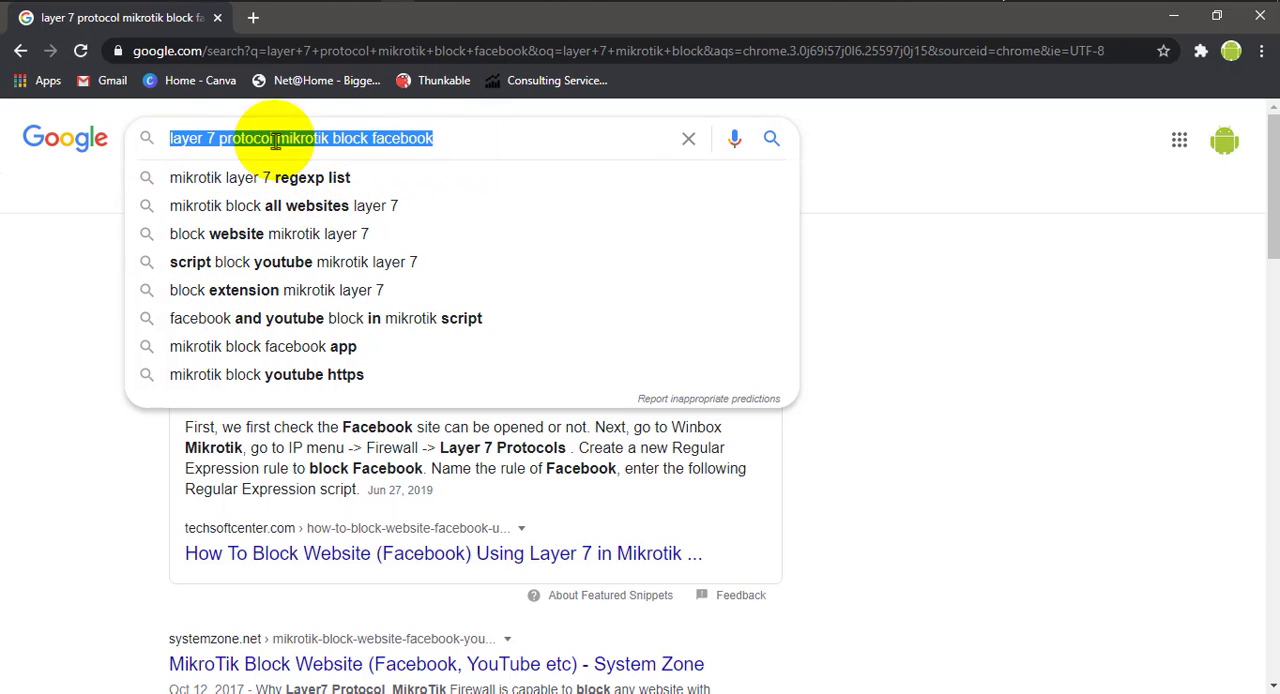
click(457, 143)
click(1080, 325)
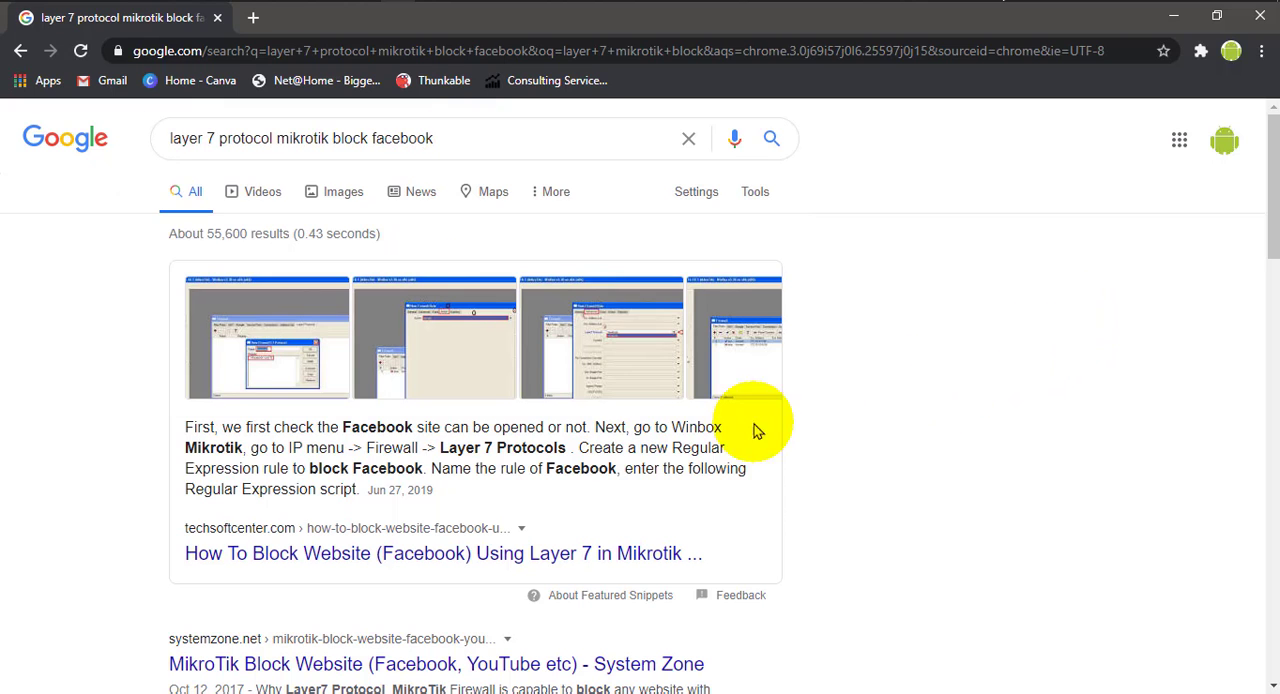
scroll(755, 430, down, 4)
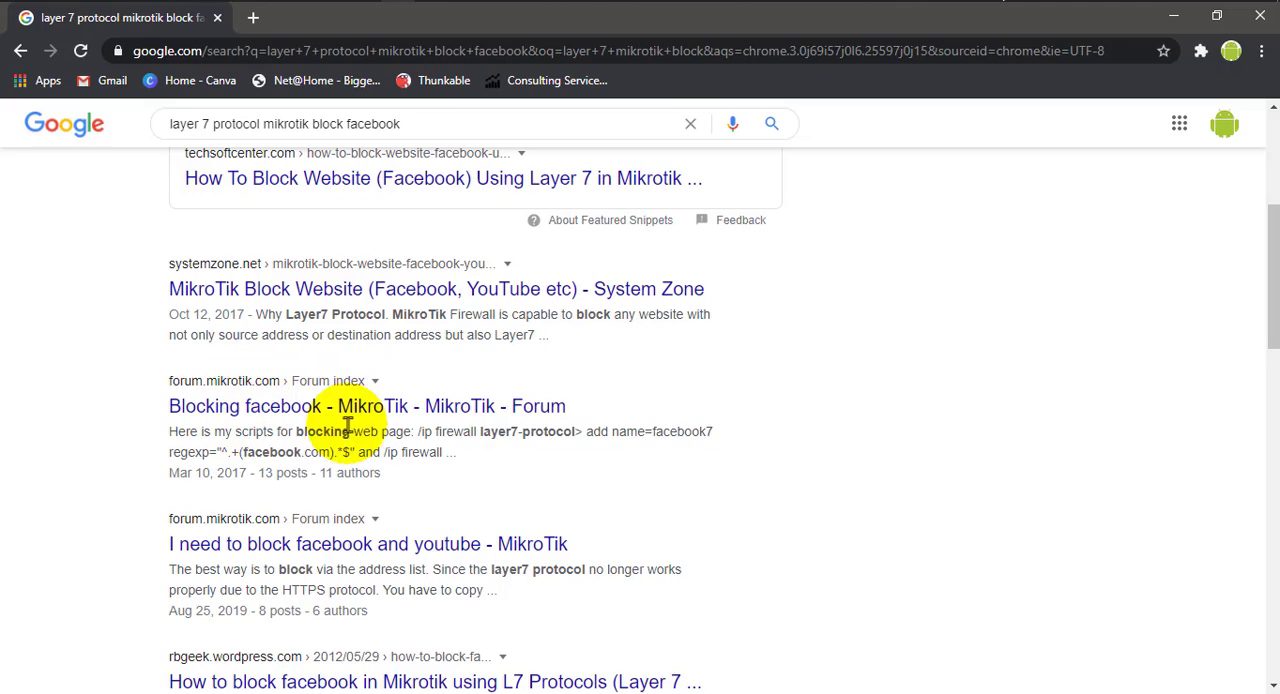
click(295, 420)
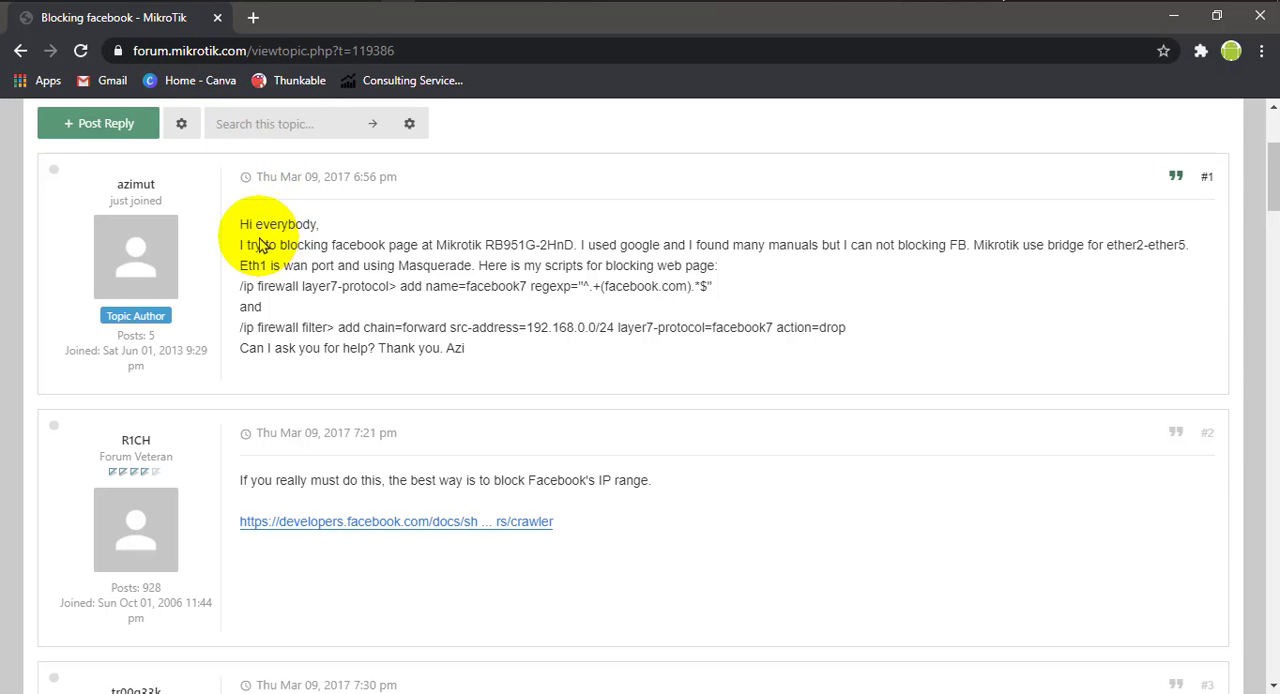
- Read through the forum topic's posts for the firewall scripts suggested for blocking Facebook
scroll(326, 326, up, 3)
scroll(330, 333, down, 15)
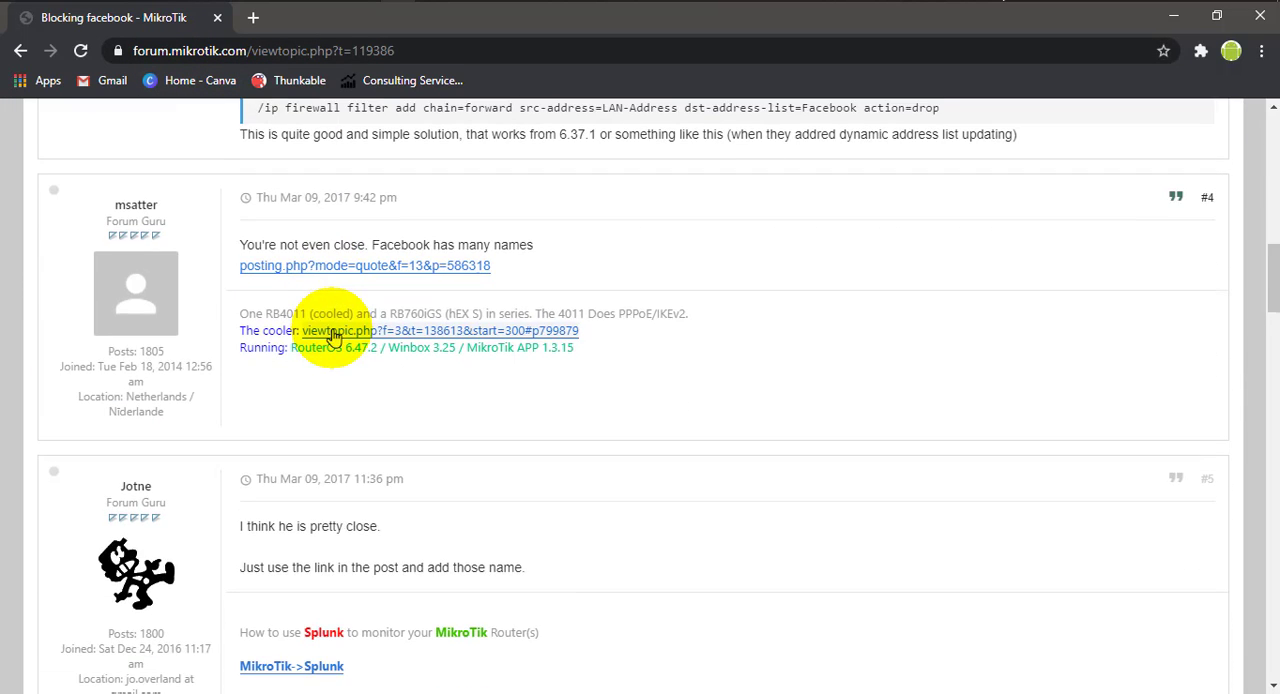
scroll(335, 338, up, 5)
scroll(335, 338, up, 10)
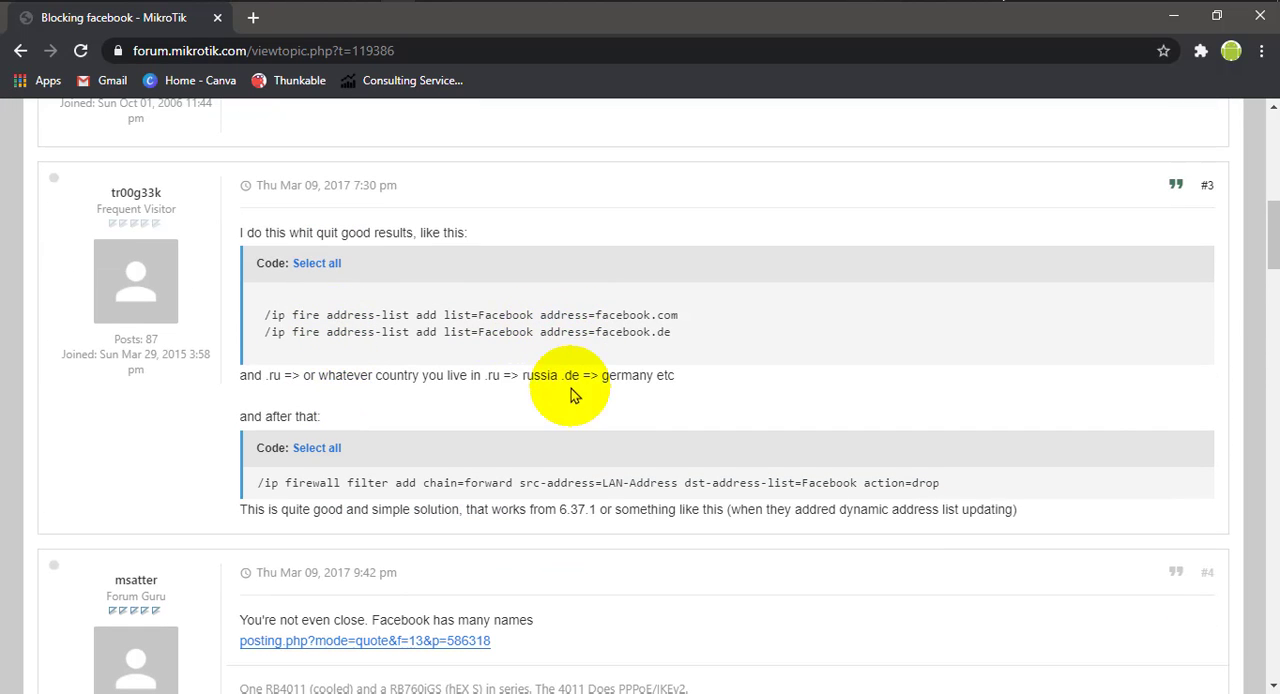
scroll(400, 449, up, 4)
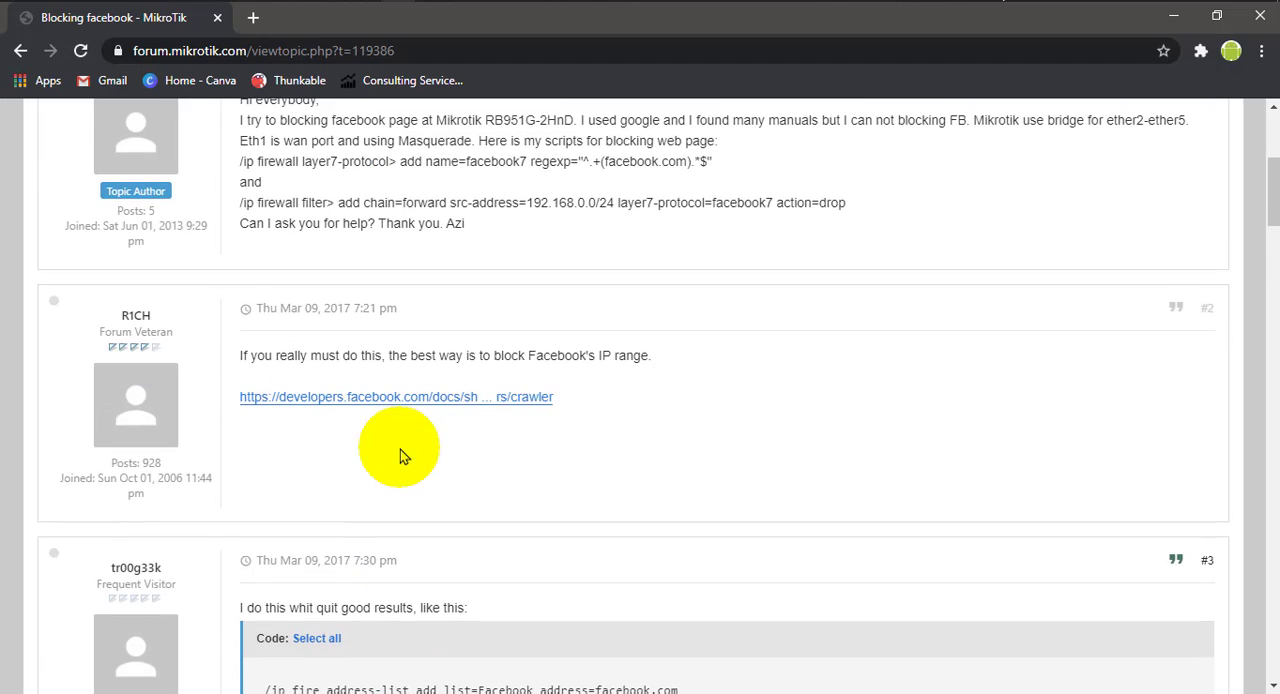
scroll(400, 455, up, 3)
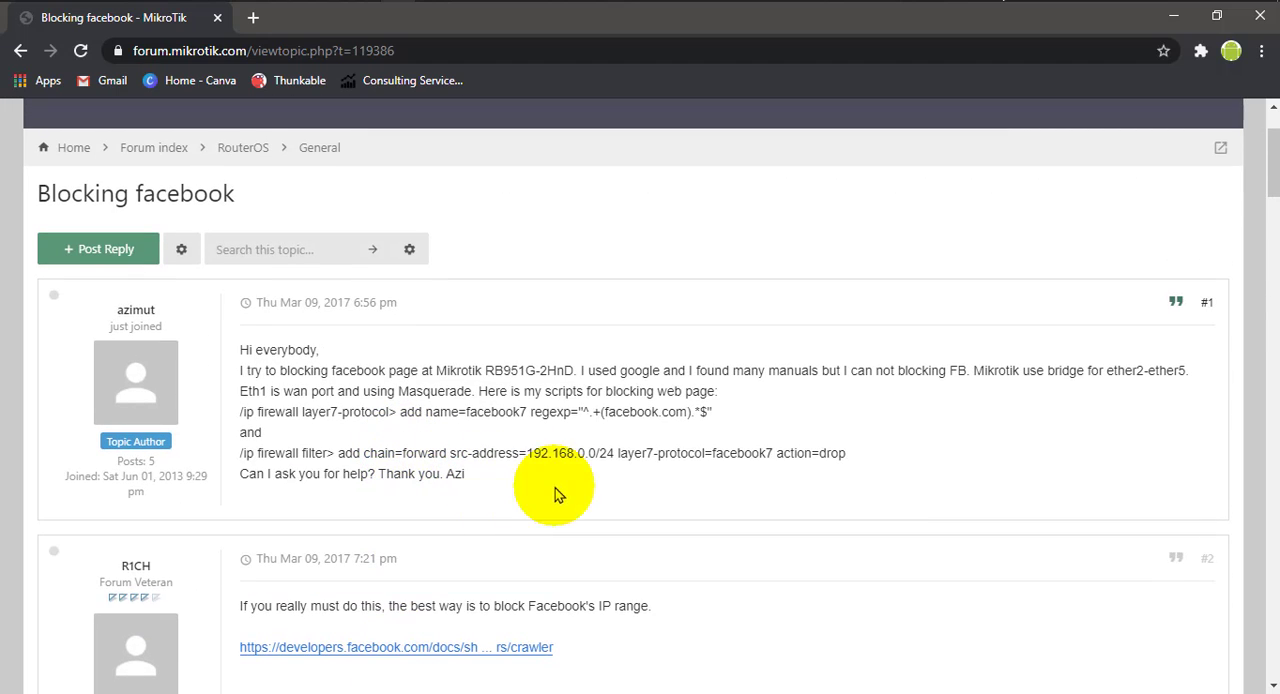
scroll(328, 300, up, 1)
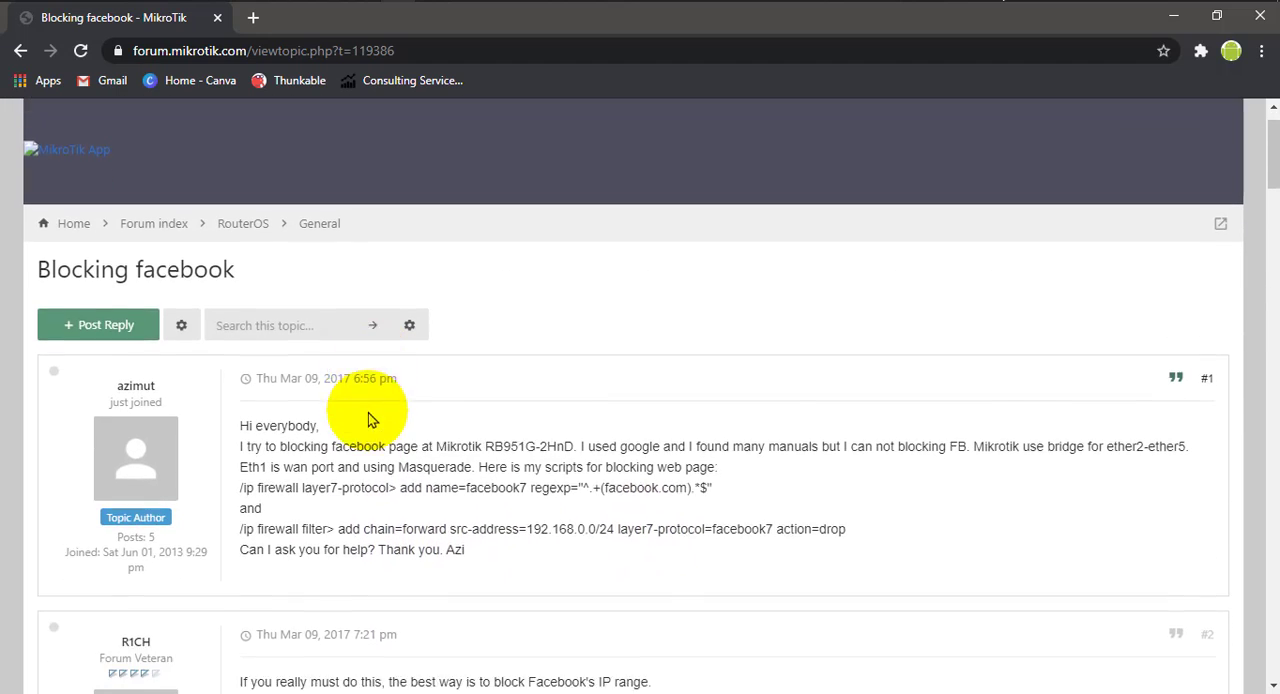
scroll(371, 343, down, 2)
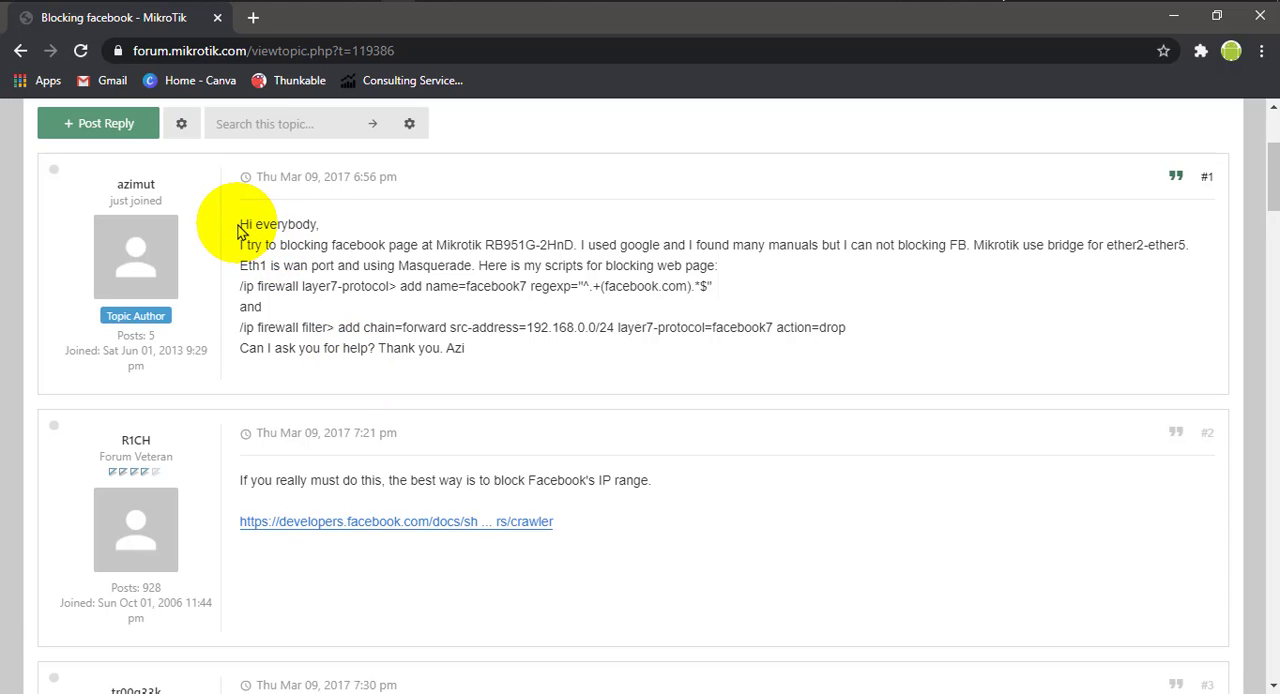
drag(240, 226, 528, 358)
click(552, 330)
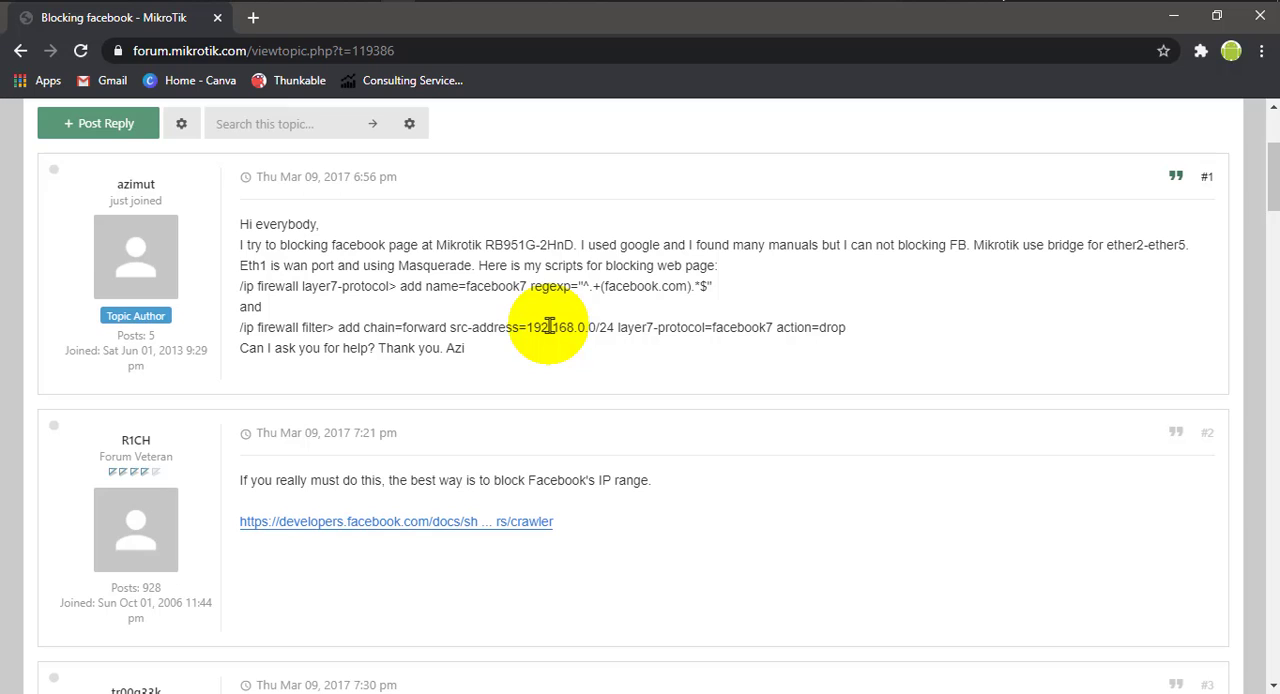
- Copy the regular expression ^.+(facebook.com).*$ from the Layer7 protocol script in the topic's first post
drag(530, 286, 729, 286)
click(703, 303)
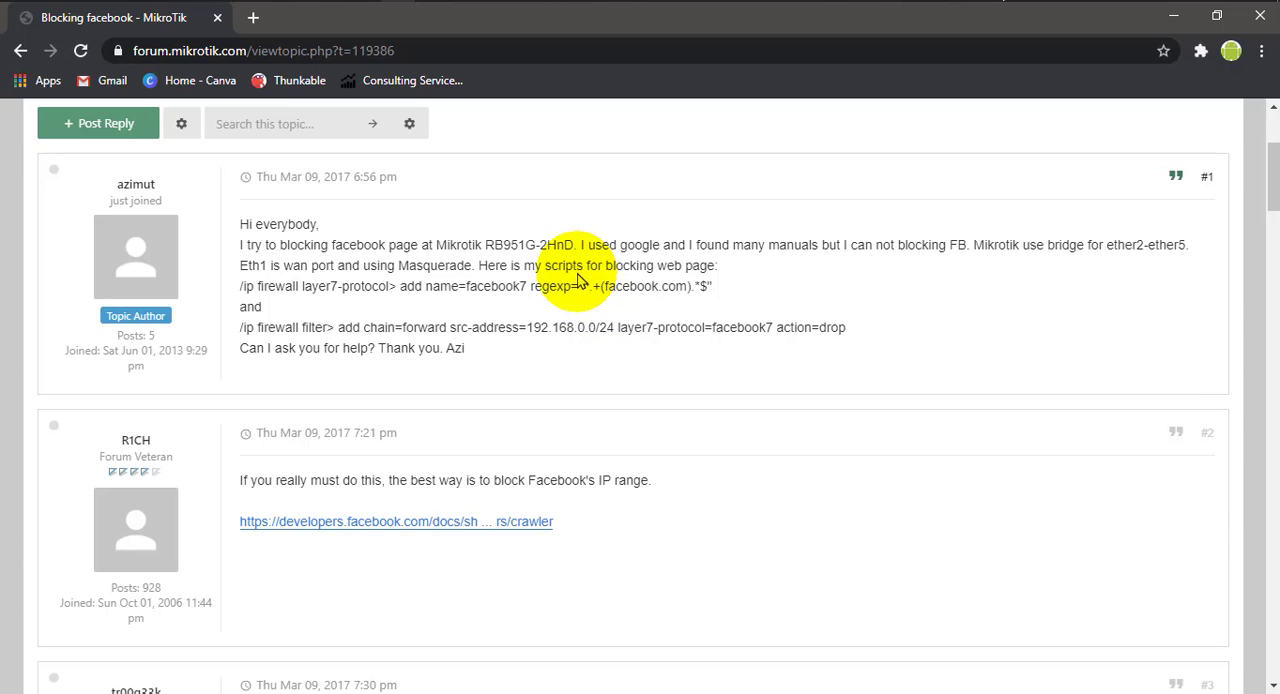
drag(583, 288, 706, 289)
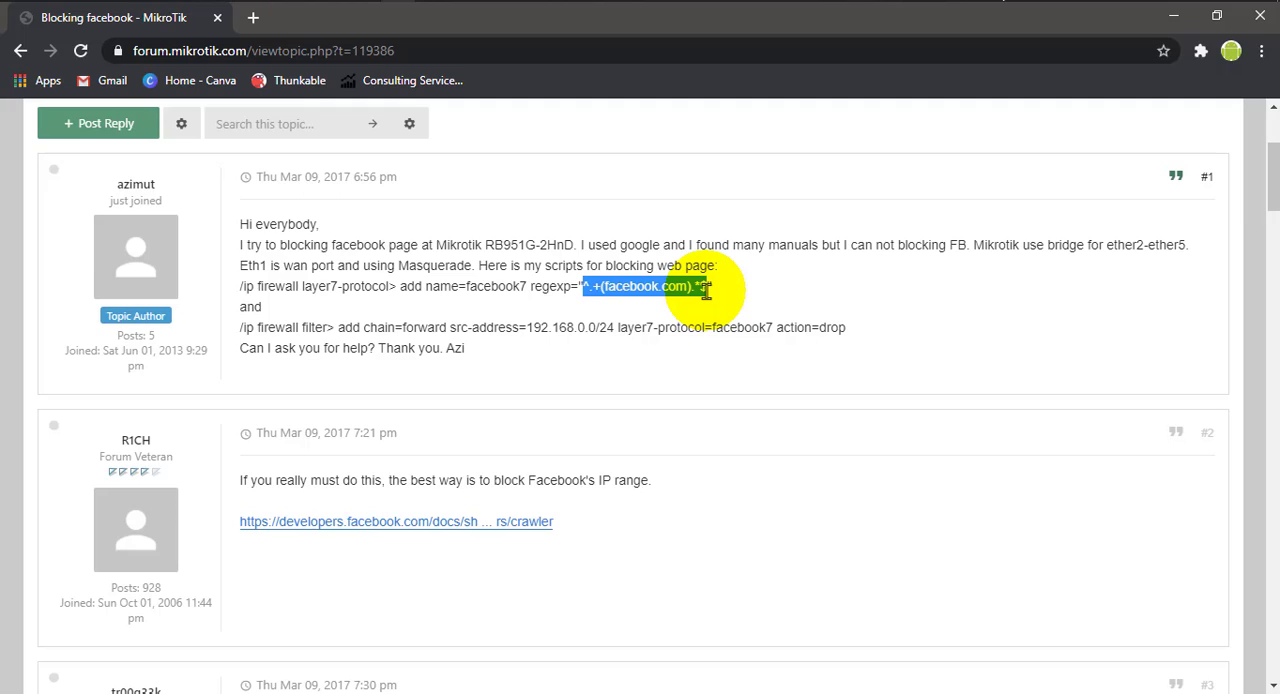
right_click(619, 290)
click(661, 304)
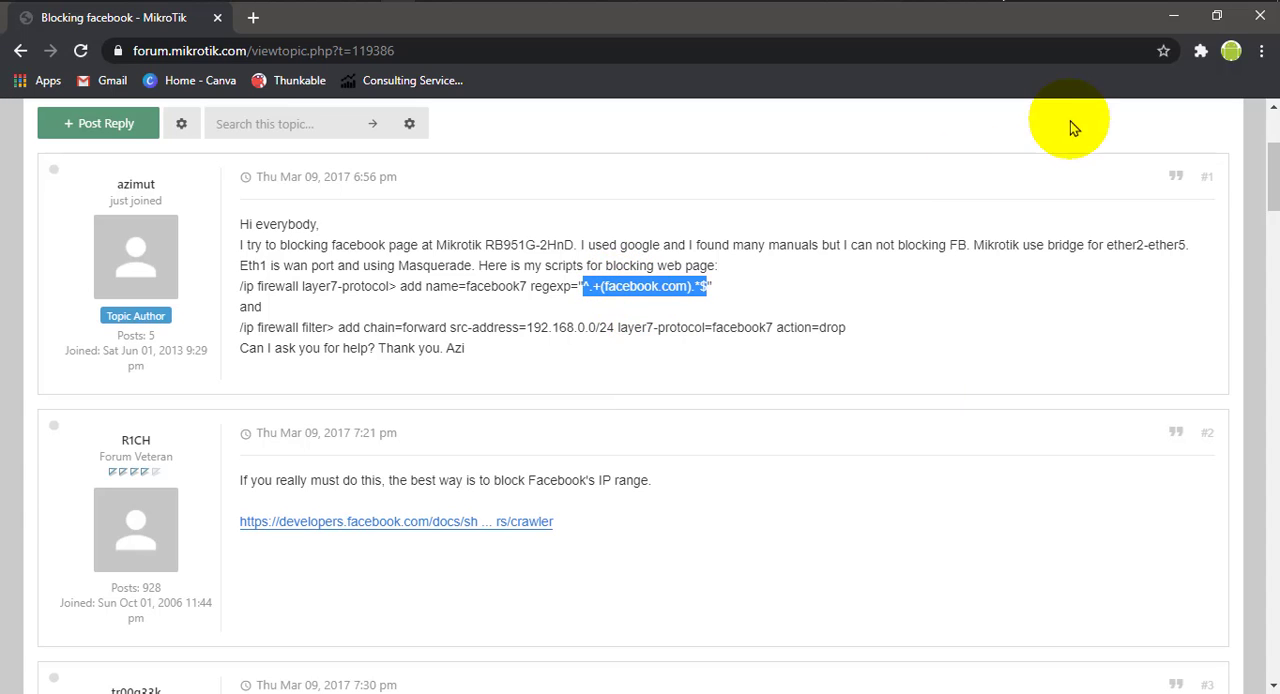
- Switch back to WinBox and add a Layer7 protocol named facebo0k_block with the copied regexp ^.+(facebook.com).*$
click(1173, 16)
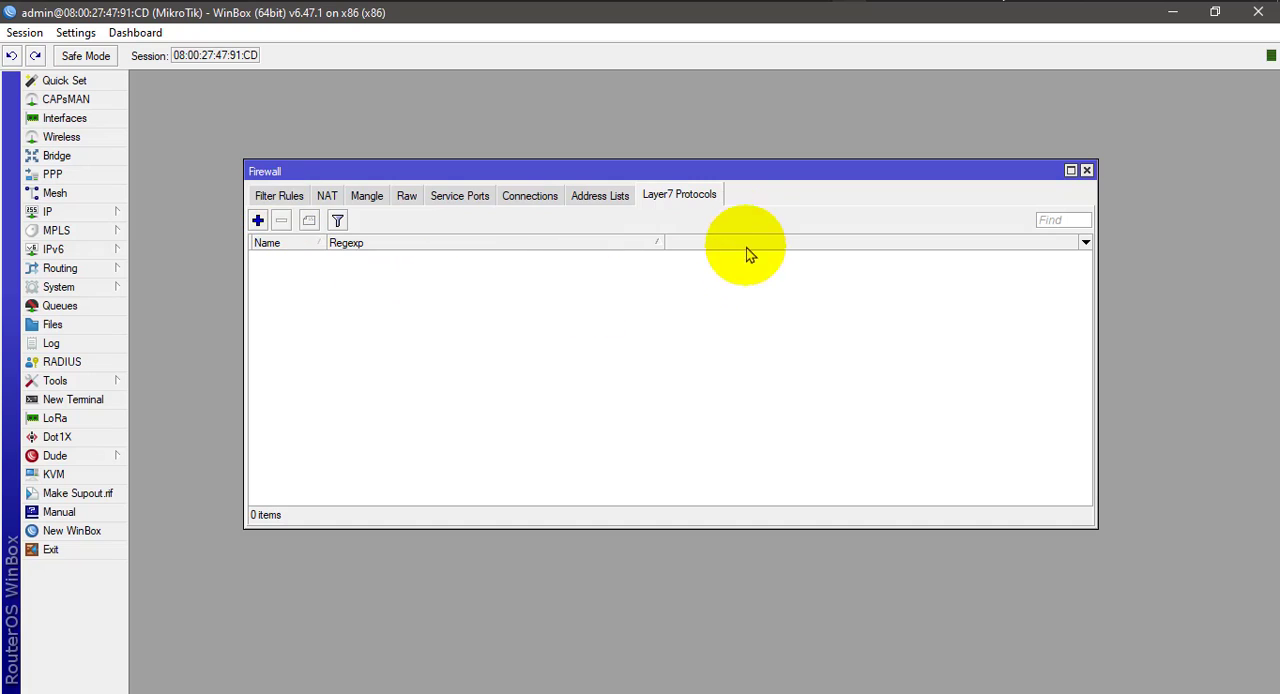
click(280, 195)
click(679, 196)
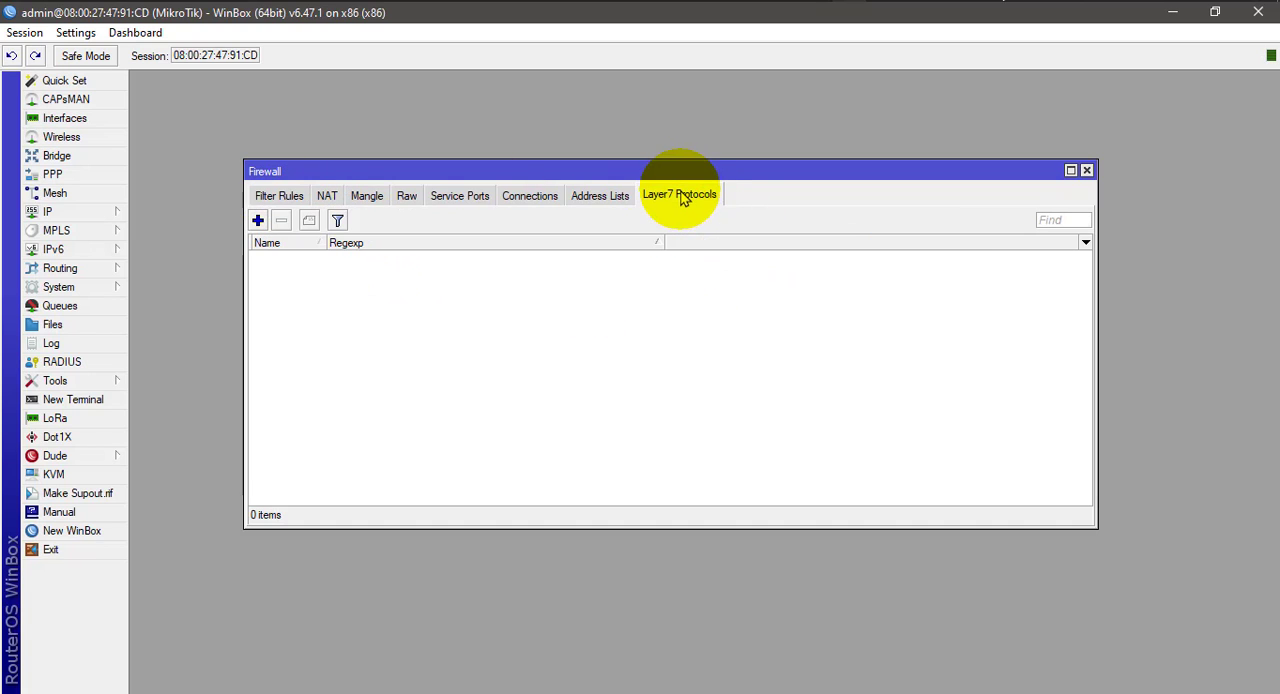
click(258, 222)
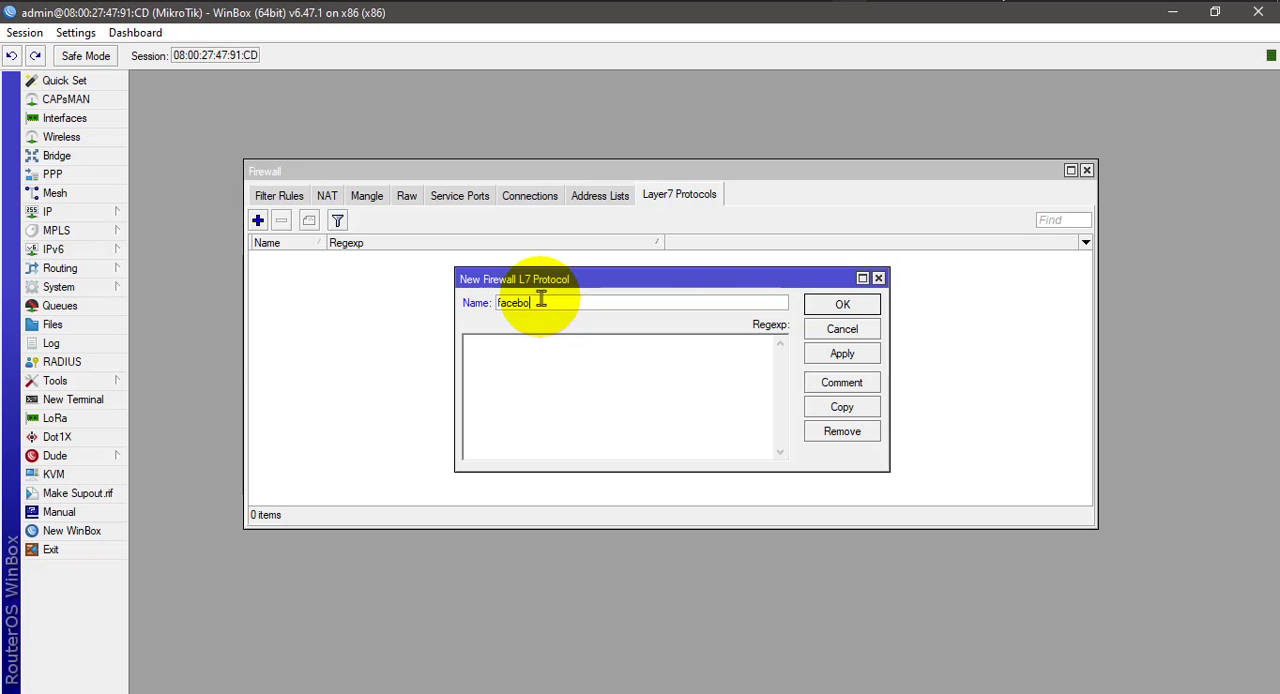
key(BackSpace)
key(BackSpace)
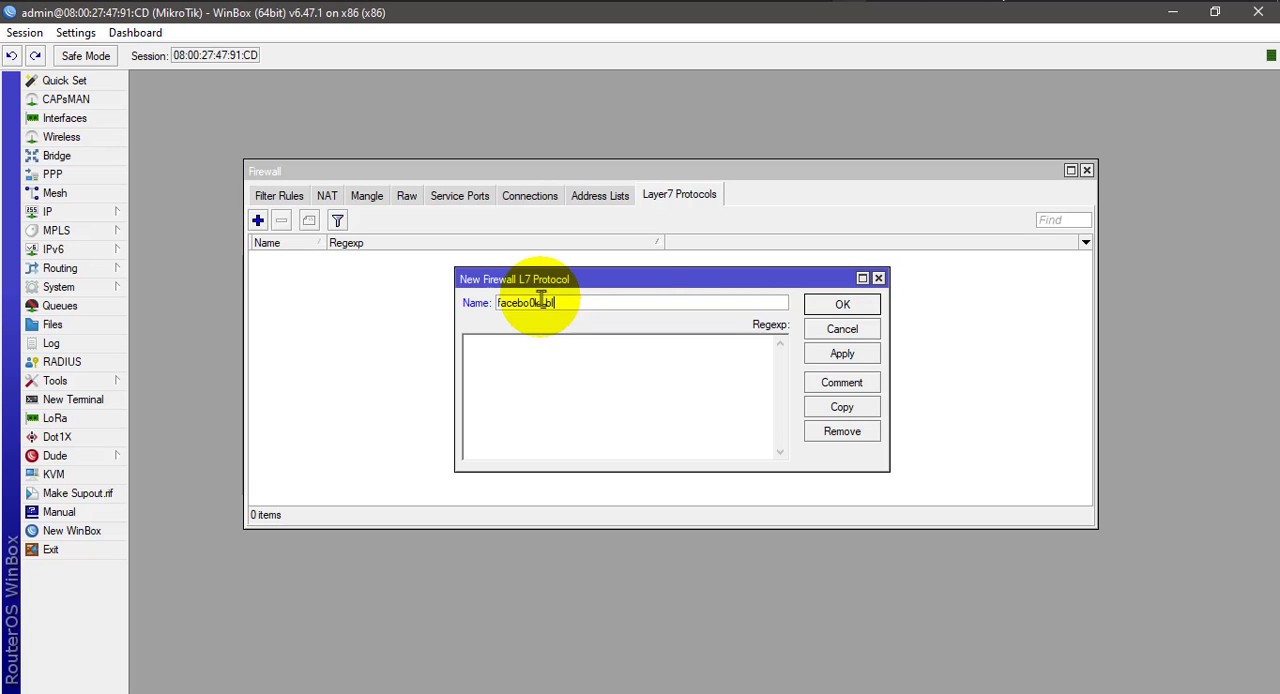
right_click(537, 352)
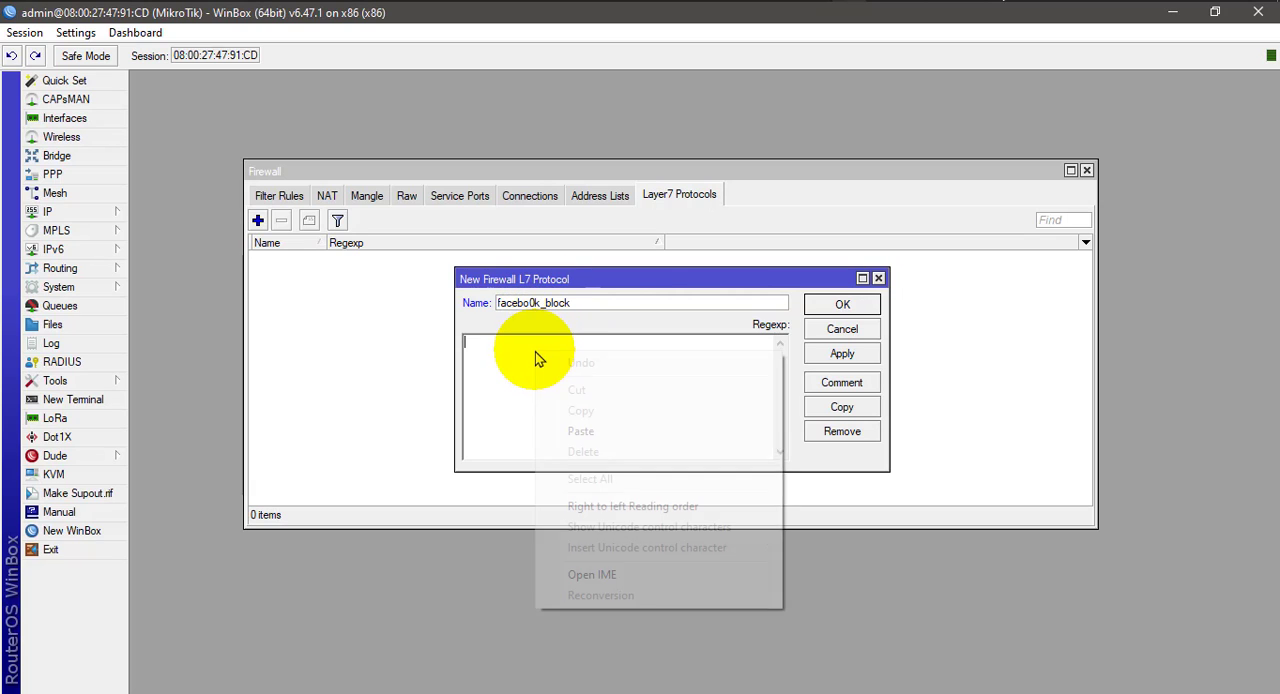
click(578, 431)
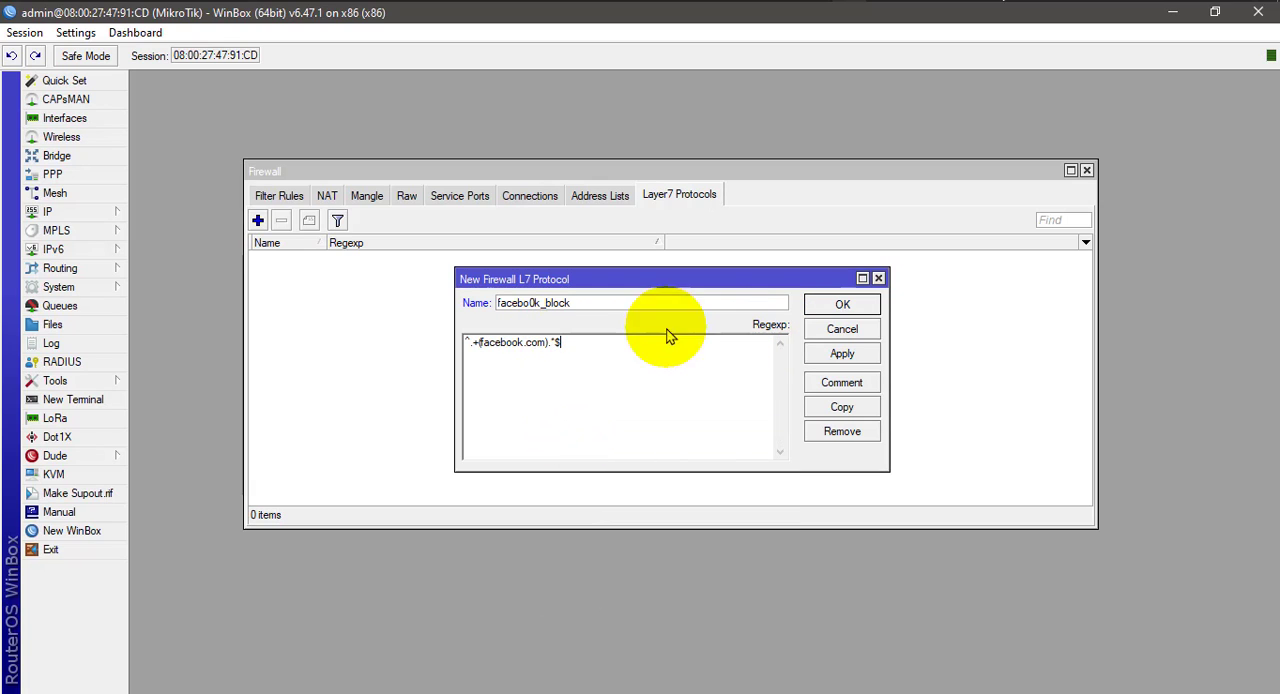
click(842, 353)
click(842, 308)
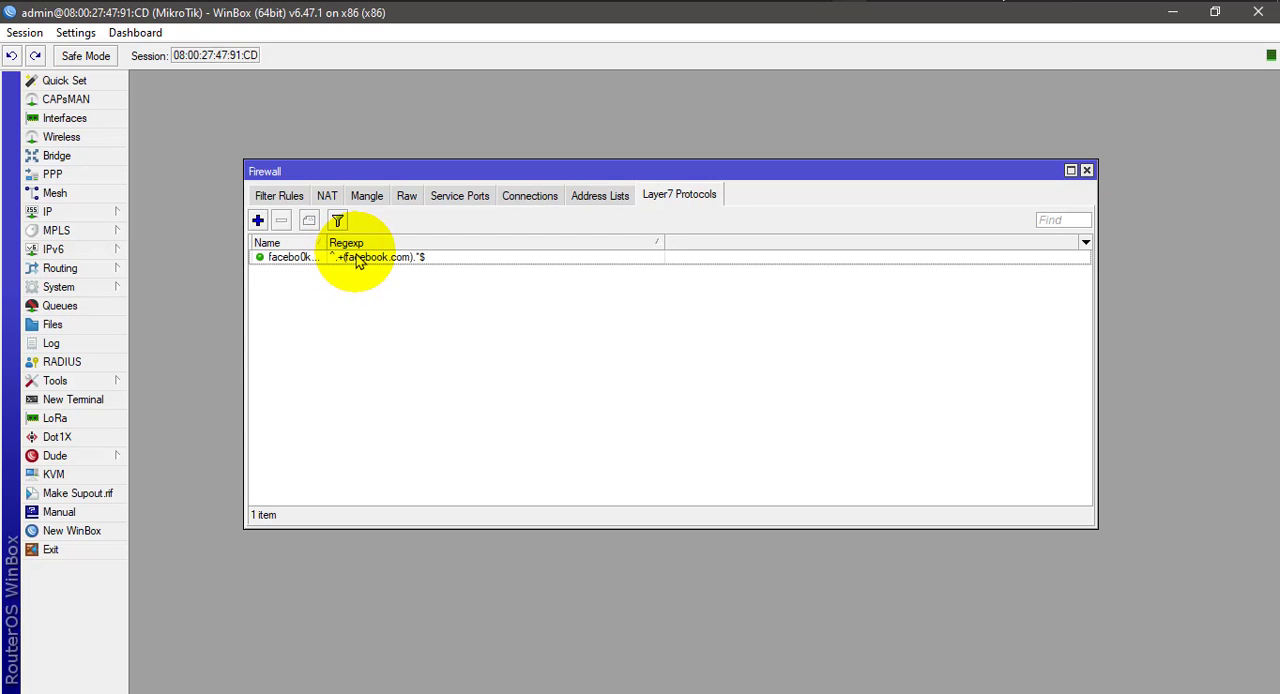
- Start a new firewall filter rule on the forward chain with source address 192.168.1.0/24
click(285, 203)
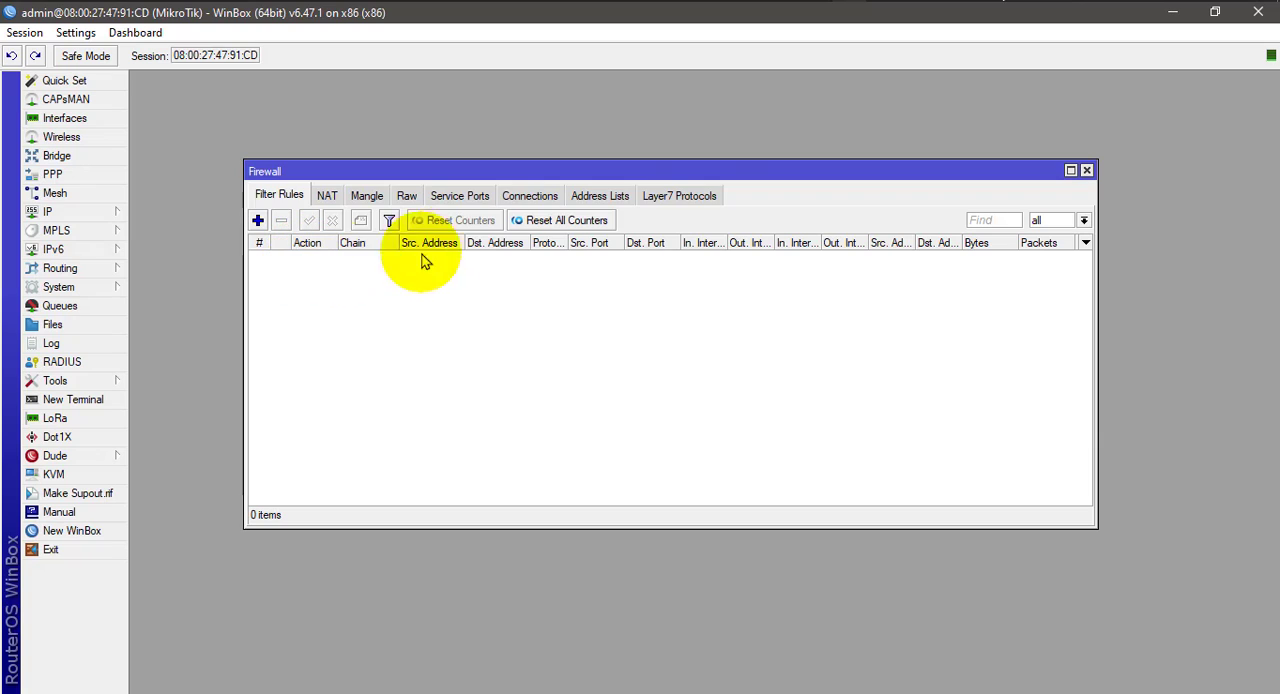
click(679, 197)
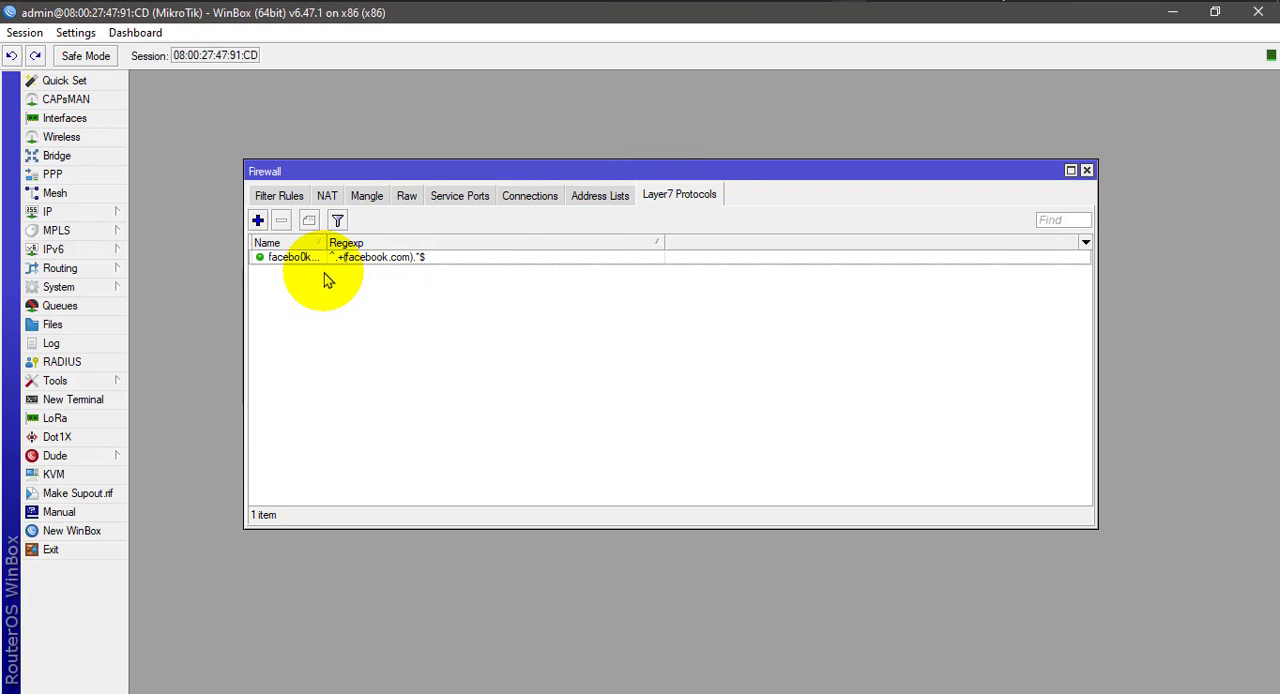
click(279, 196)
click(257, 220)
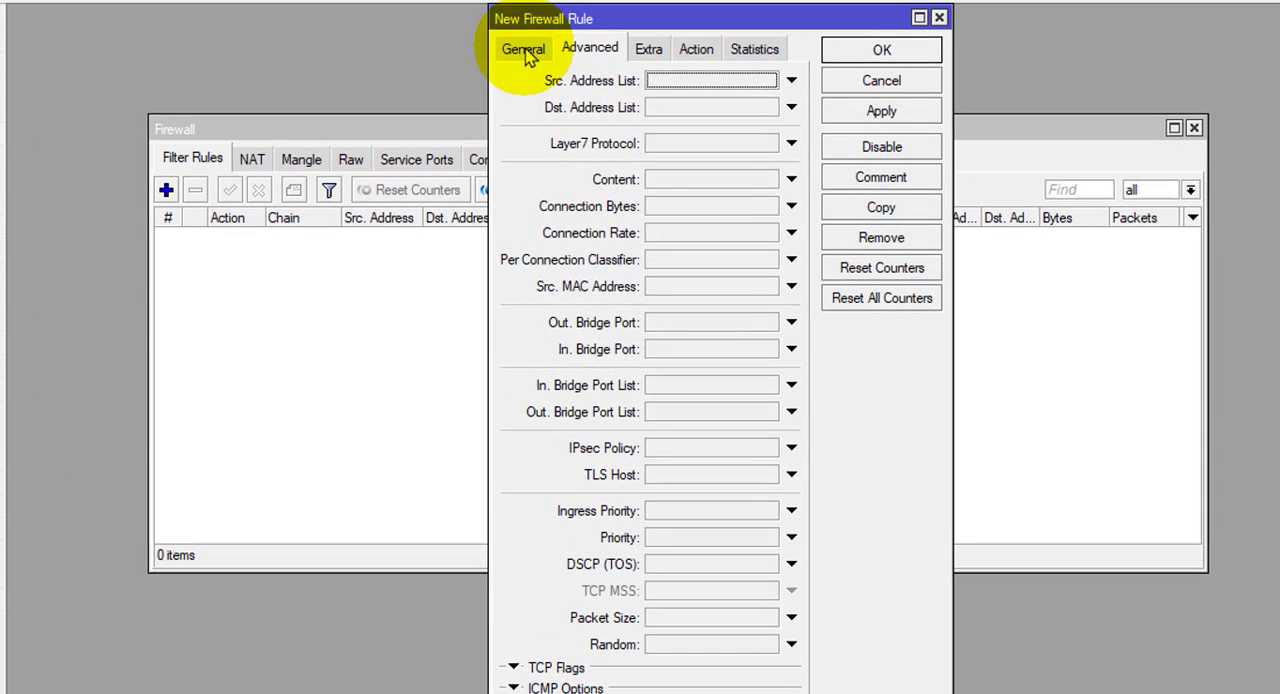
click(546, 106)
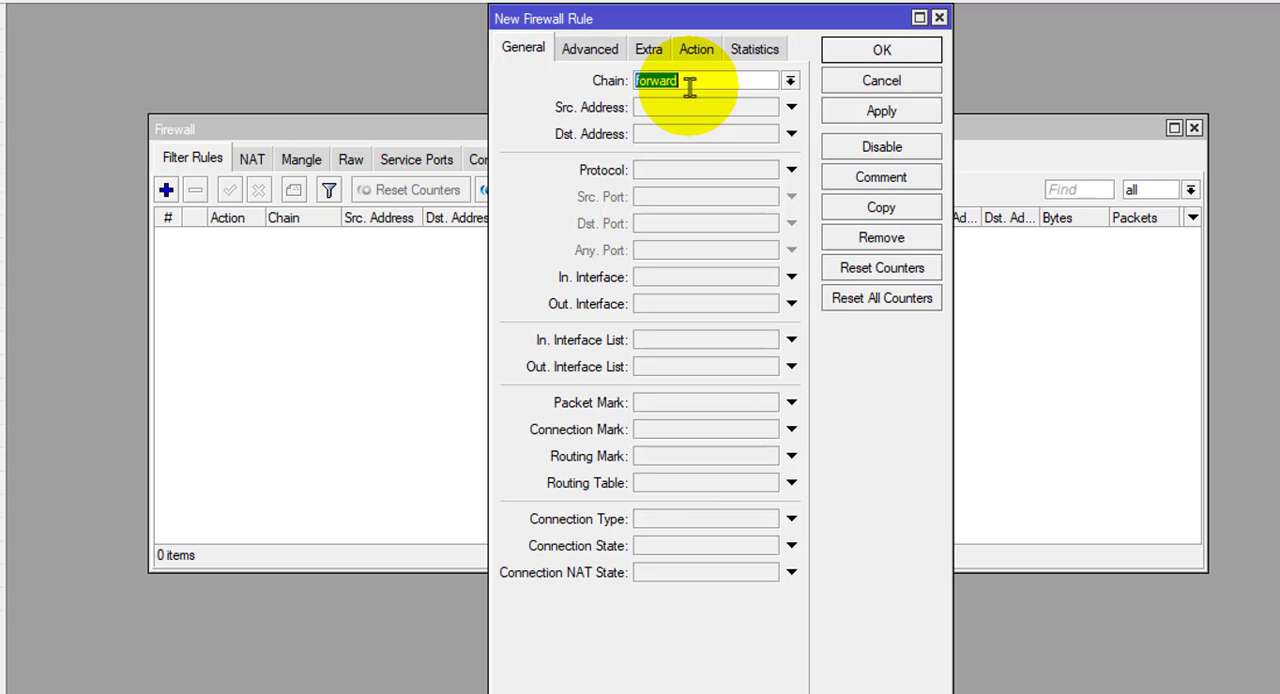
click(666, 106)
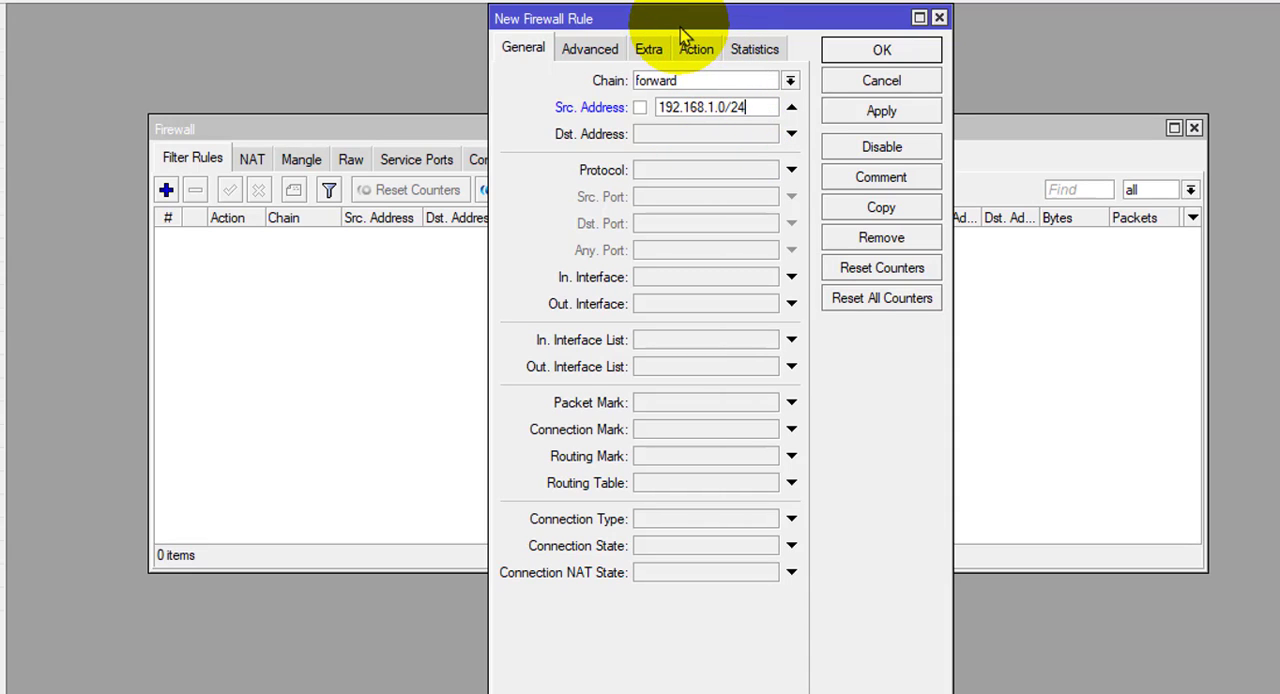
- Make the new filter rule match the Layer7 protocol facebo0k_block
click(592, 50)
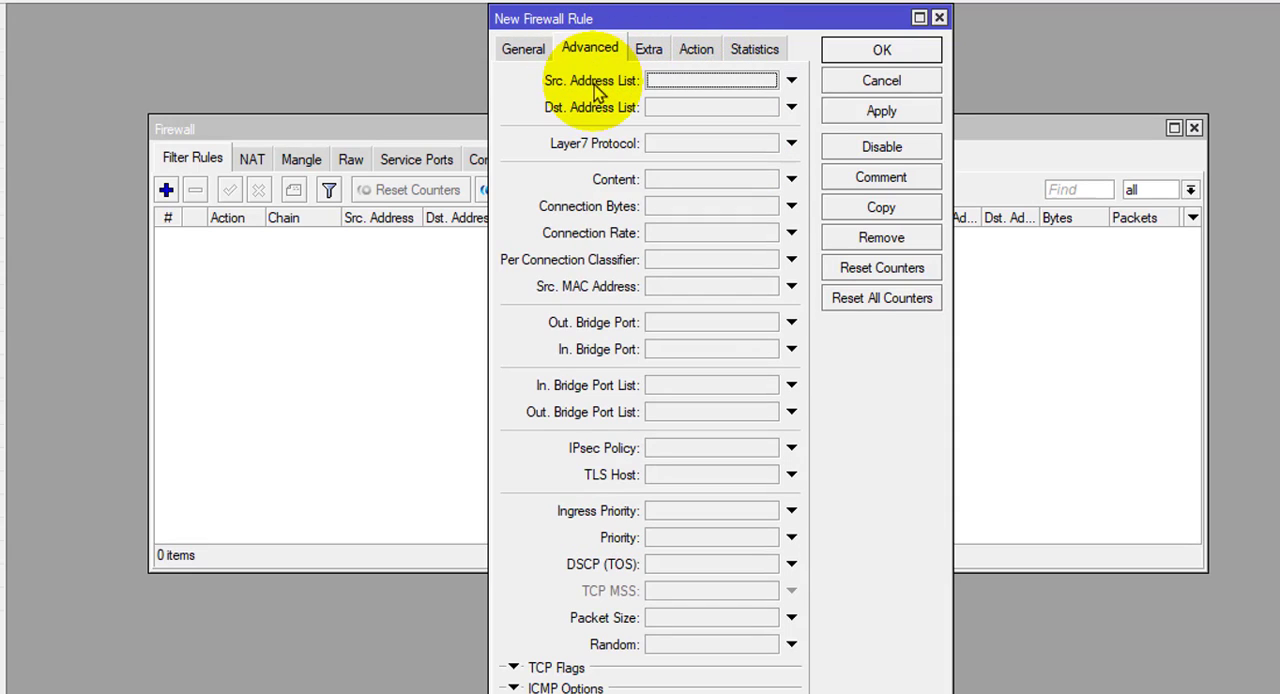
click(526, 50)
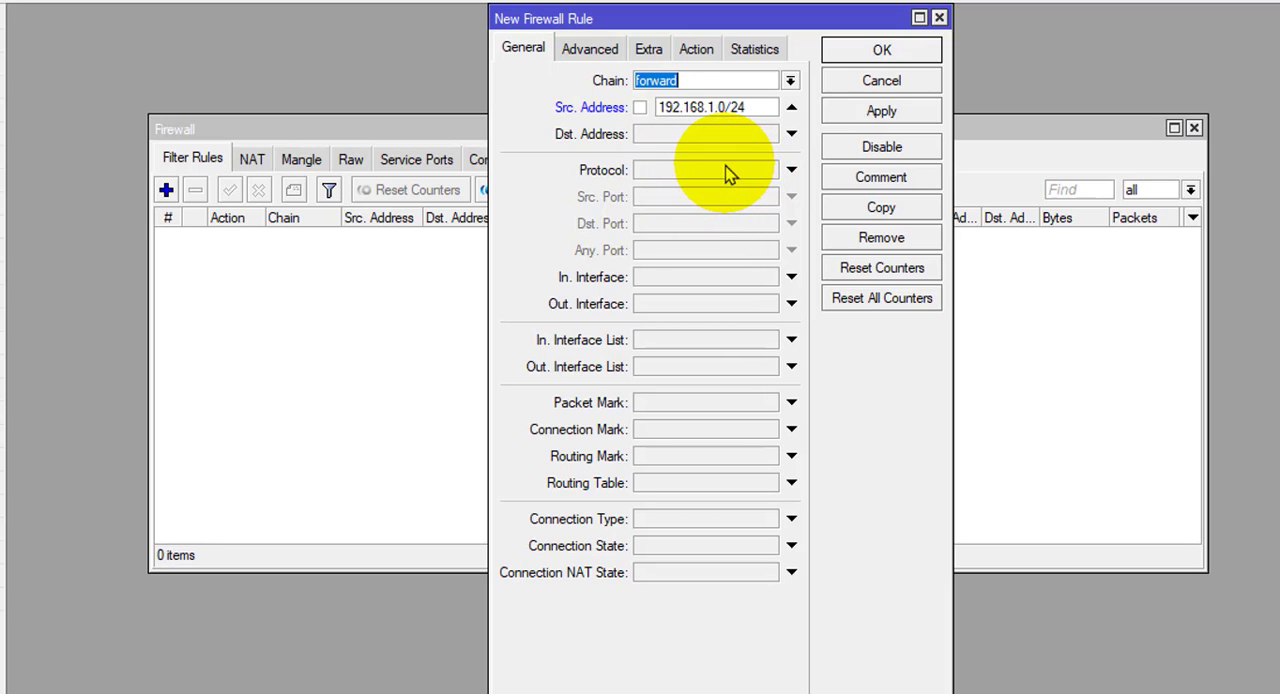
click(585, 52)
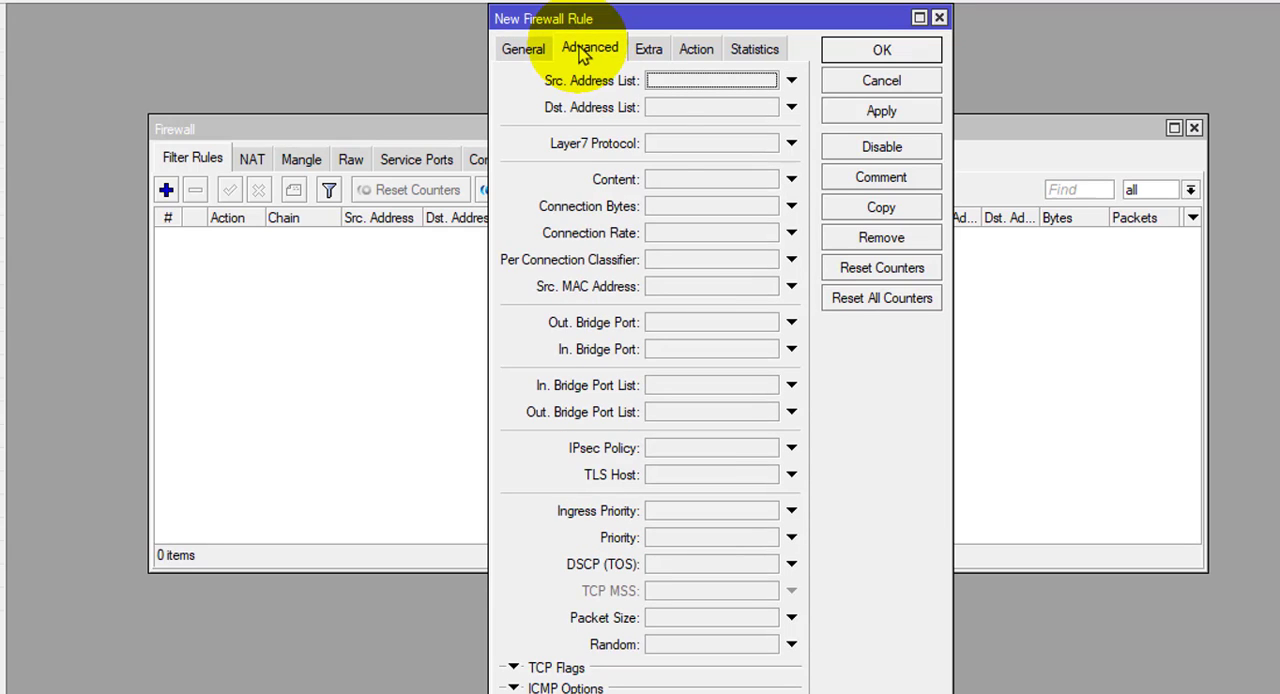
click(652, 143)
click(777, 144)
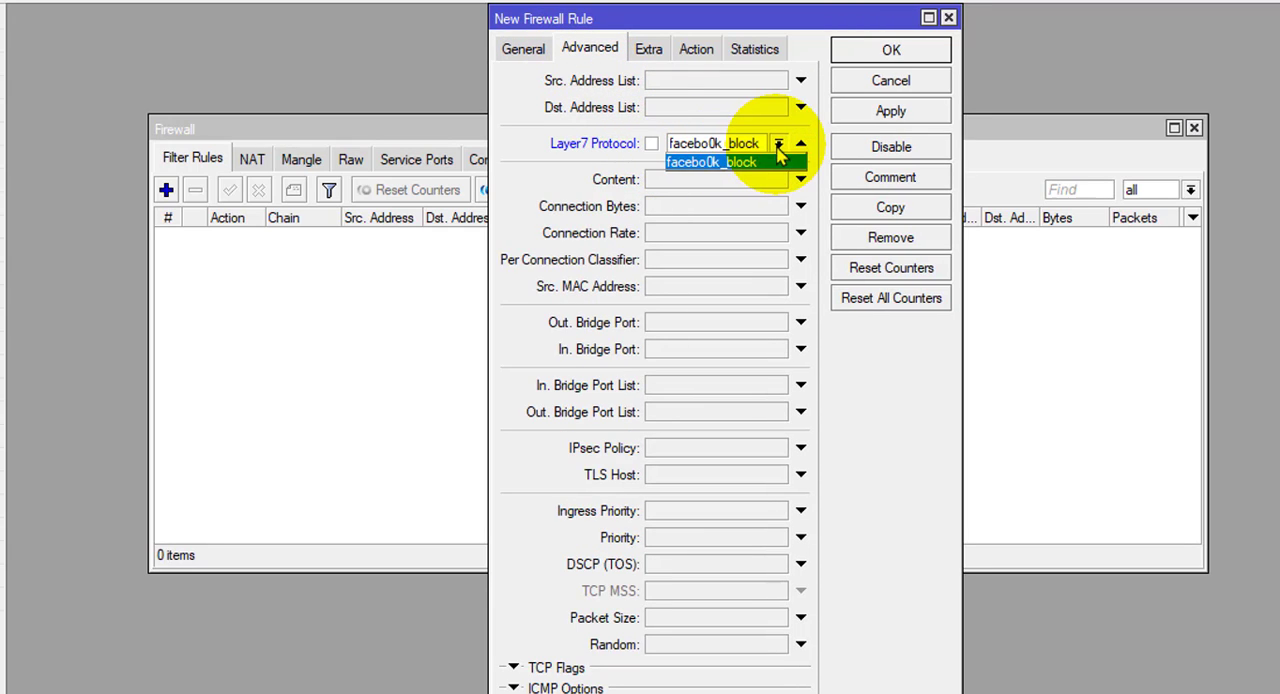
click(738, 164)
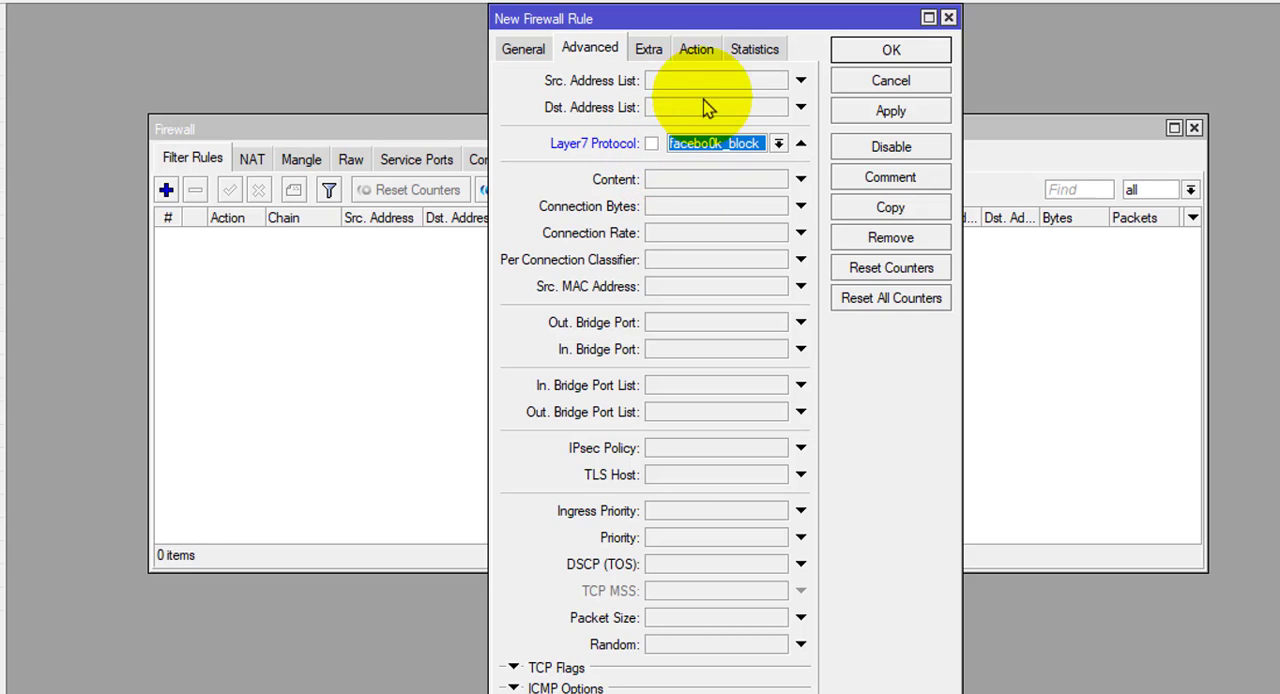
- Set the rule's action to drop and save the rule
click(699, 52)
click(631, 88)
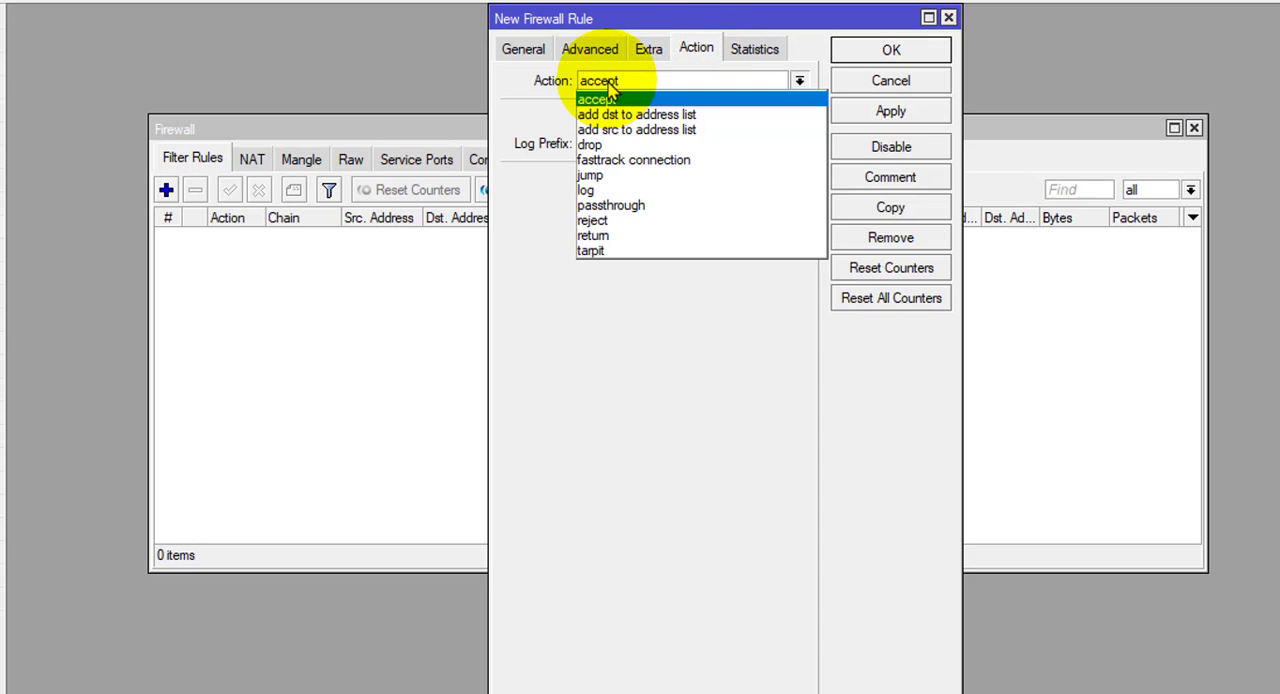
click(598, 146)
click(874, 120)
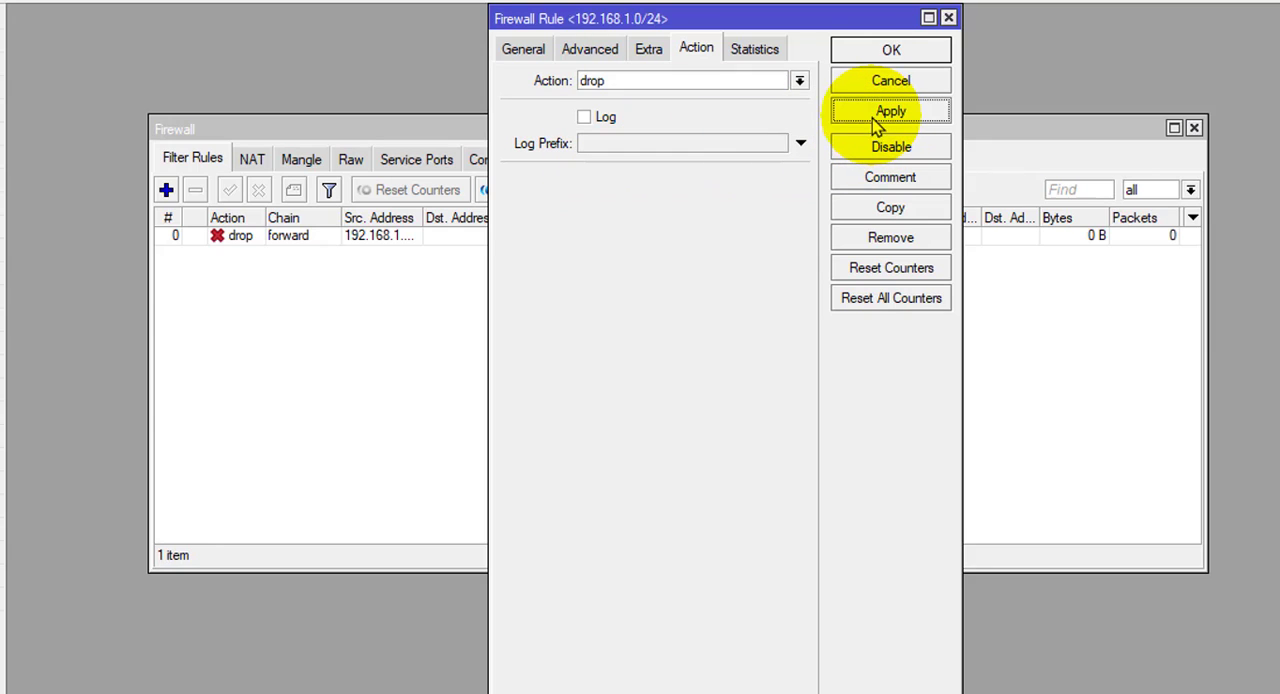
click(893, 52)
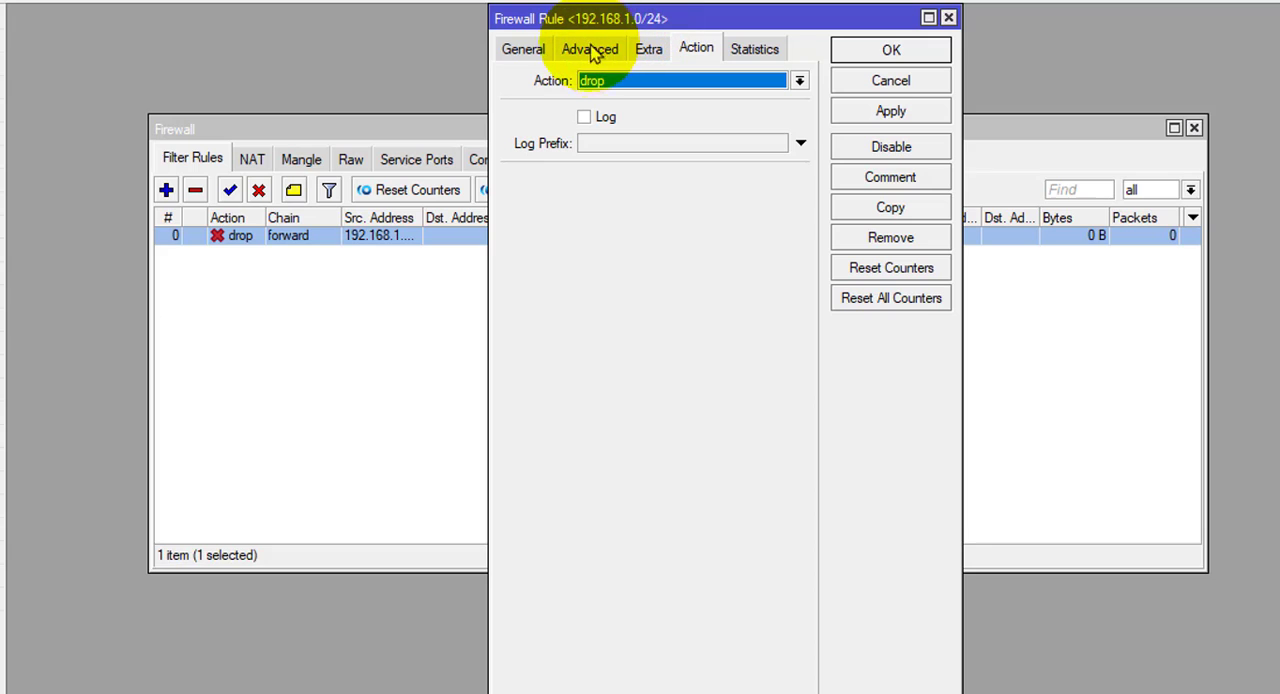
- Reopen the drop rule, set its source address to the single host 192.168.1.10, and review its Layer7 protocol and action settings
click(527, 50)
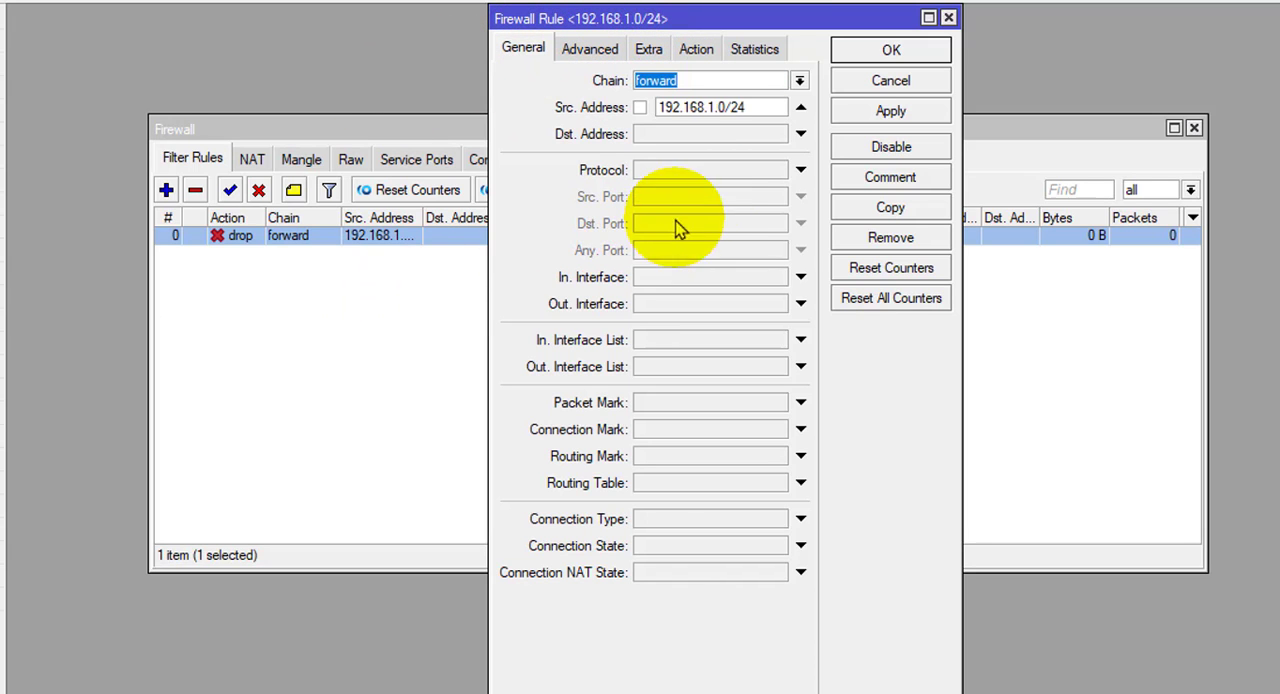
drag(769, 115, 664, 112)
click(758, 111)
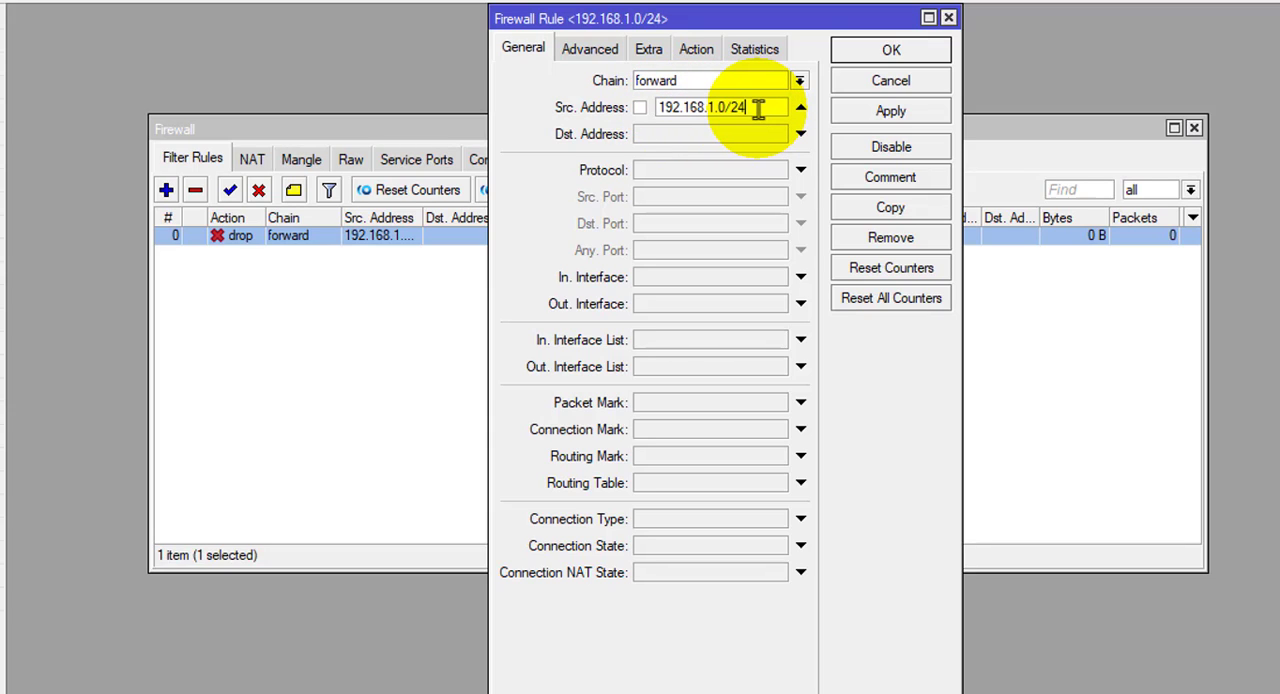
key(BackSpace)
key(BackSpace)
key(BackSpace)
key(BackSpace)
text(10)
click(590, 49)
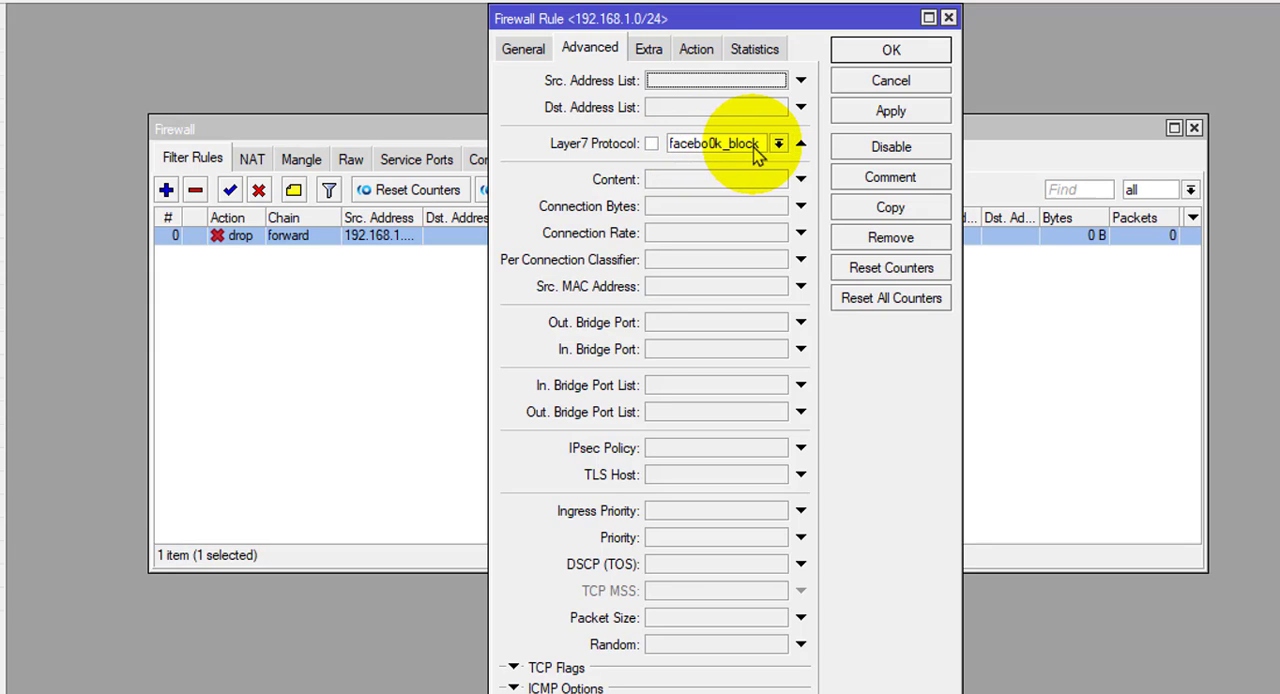
click(690, 50)
click(523, 50)
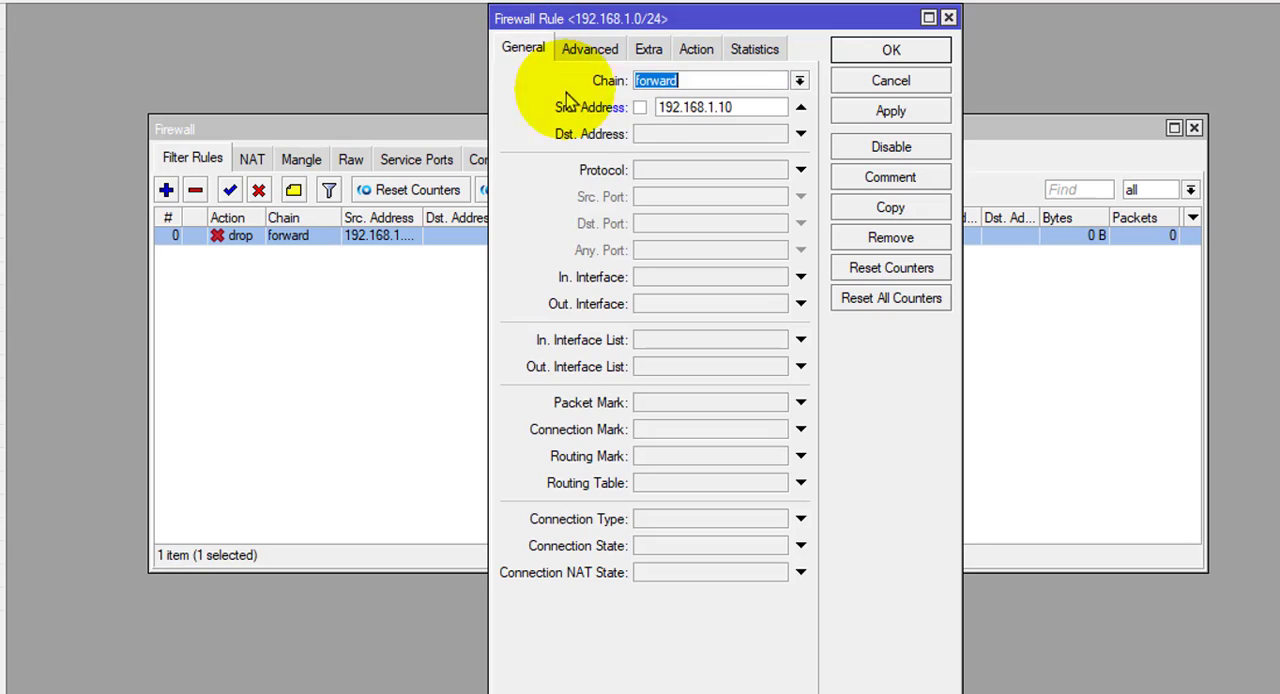
- Try the Not option on the rule's source address 192.168.1.10, and turn it off again
drag(752, 107, 643, 105)
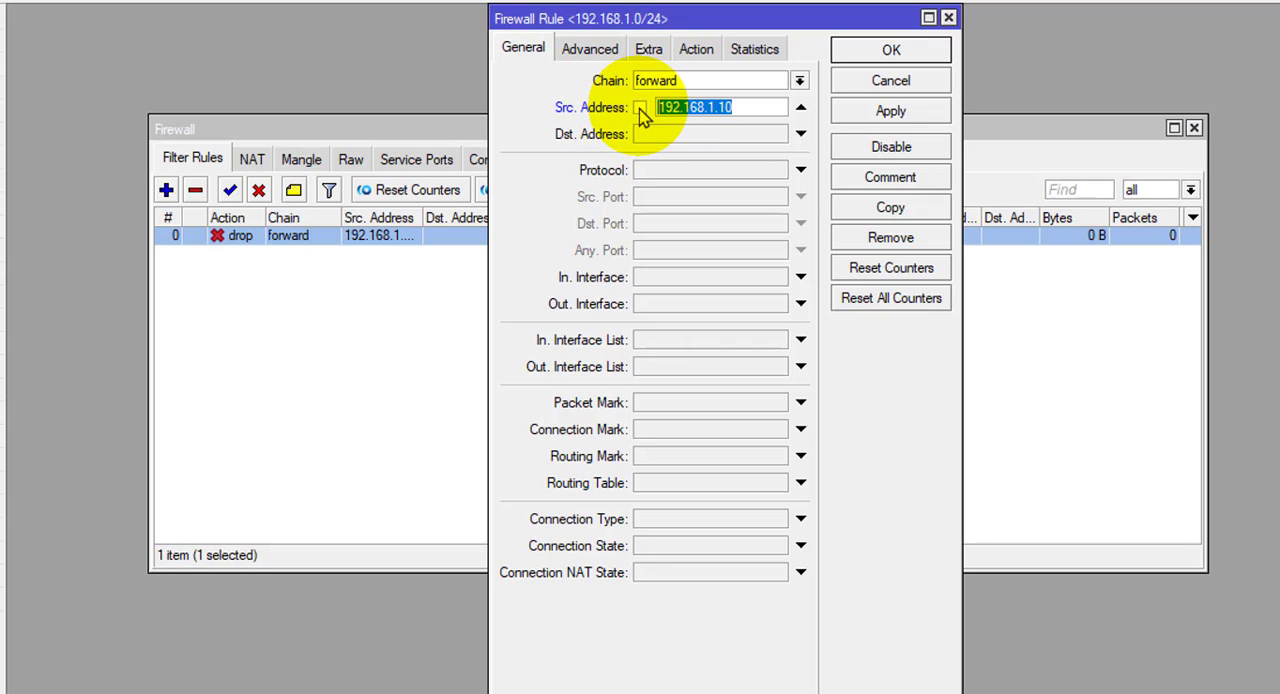
click(641, 108)
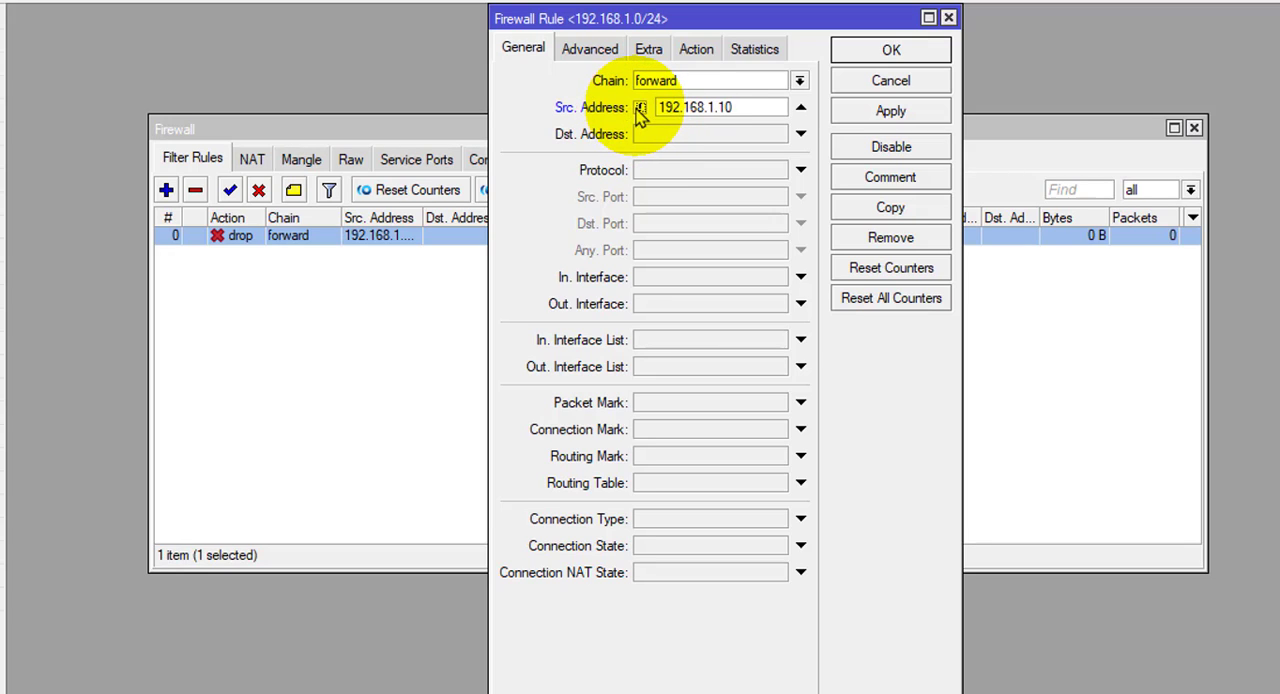
drag(748, 108, 634, 100)
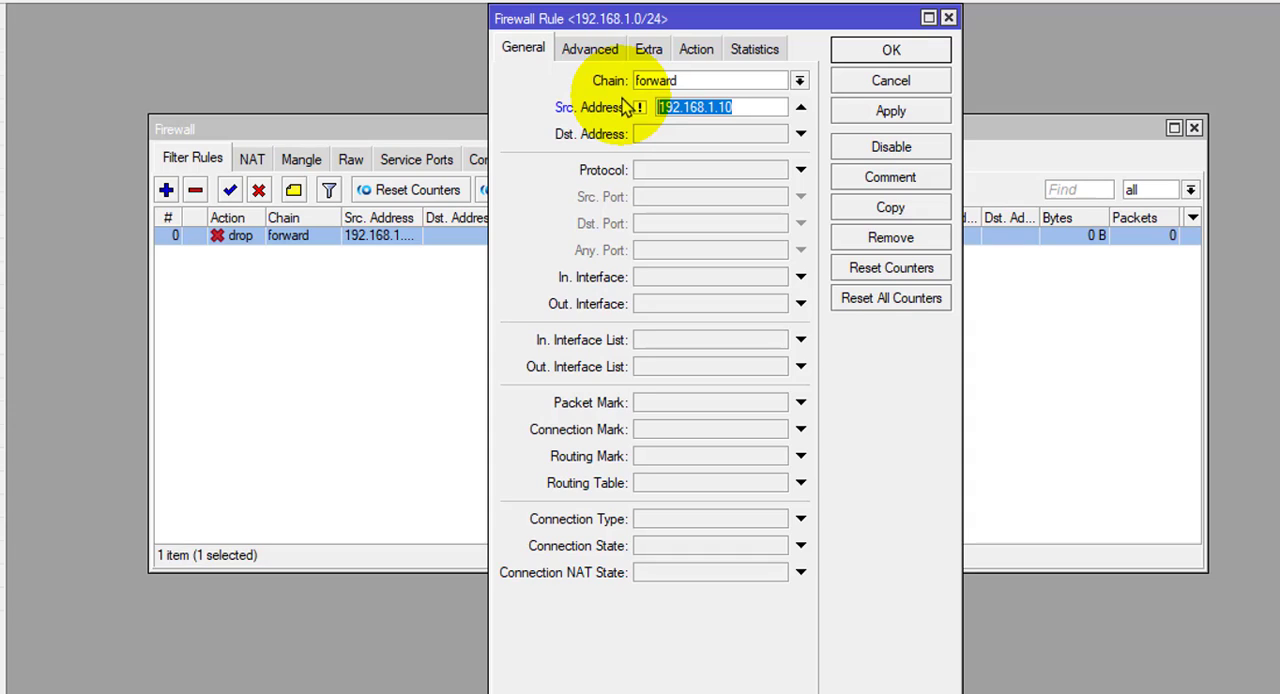
click(638, 105)
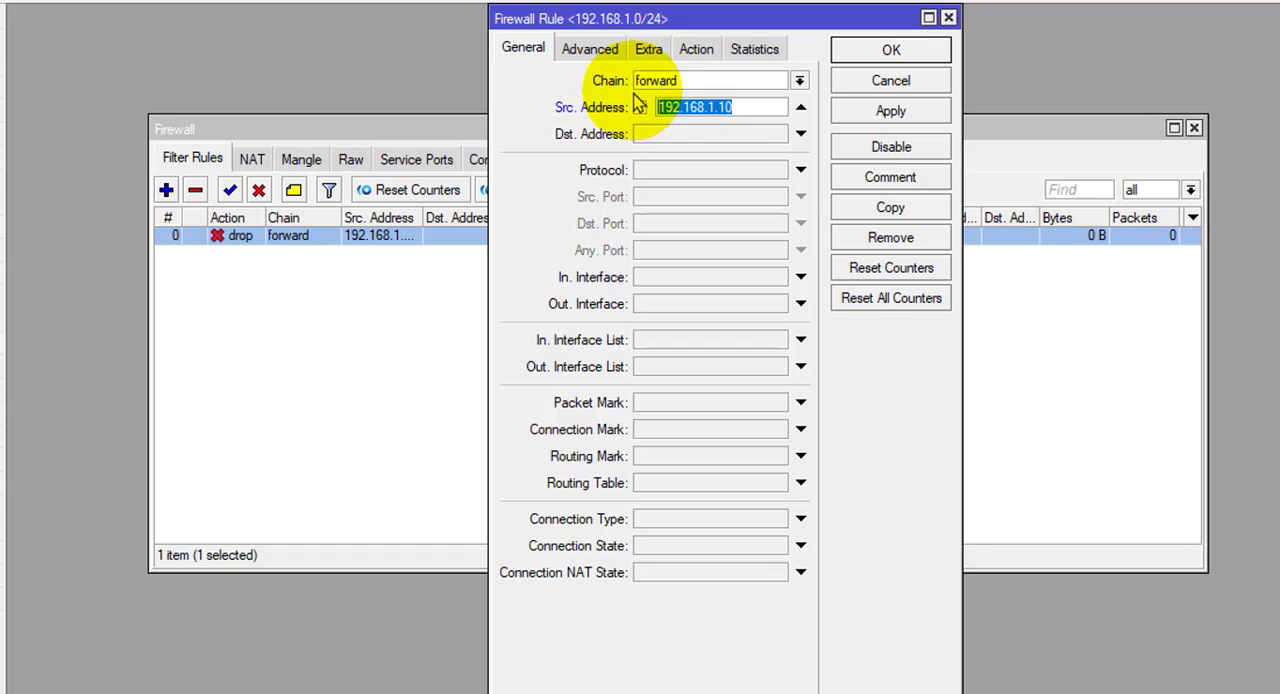
click(638, 106)
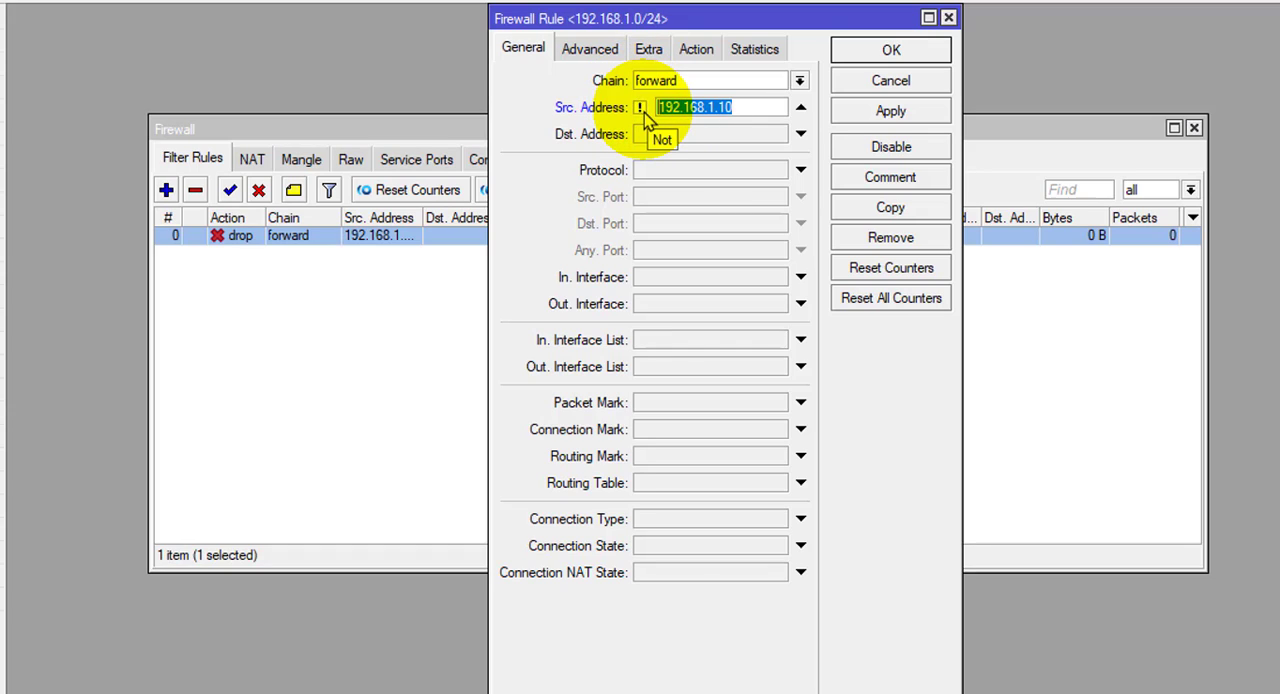
click(641, 110)
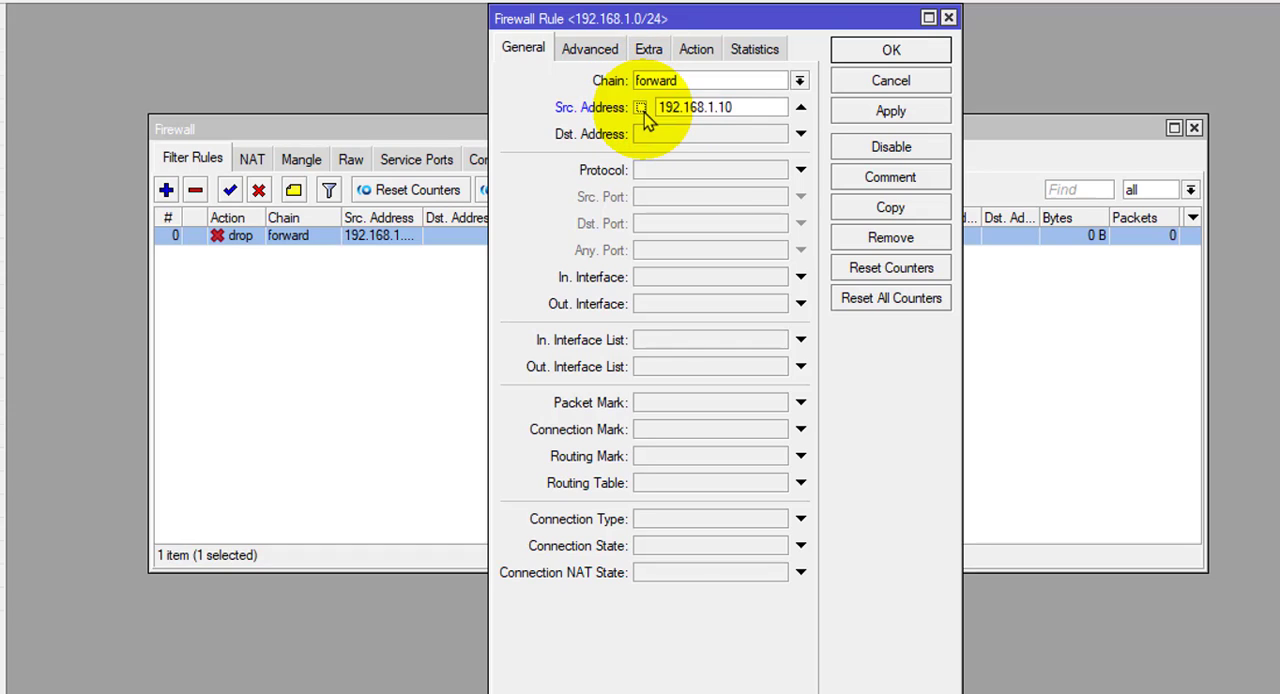
click(747, 110)
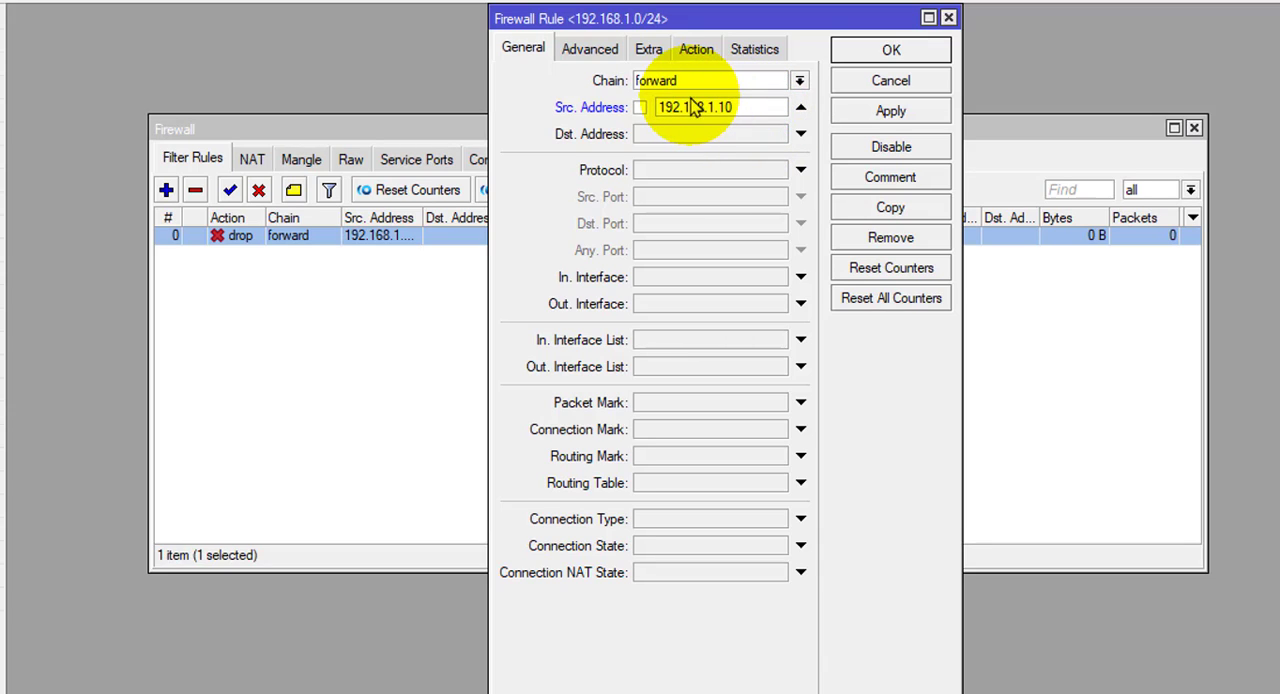
- Check which address lists the rule's source address list condition offers, without choosing one
click(598, 50)
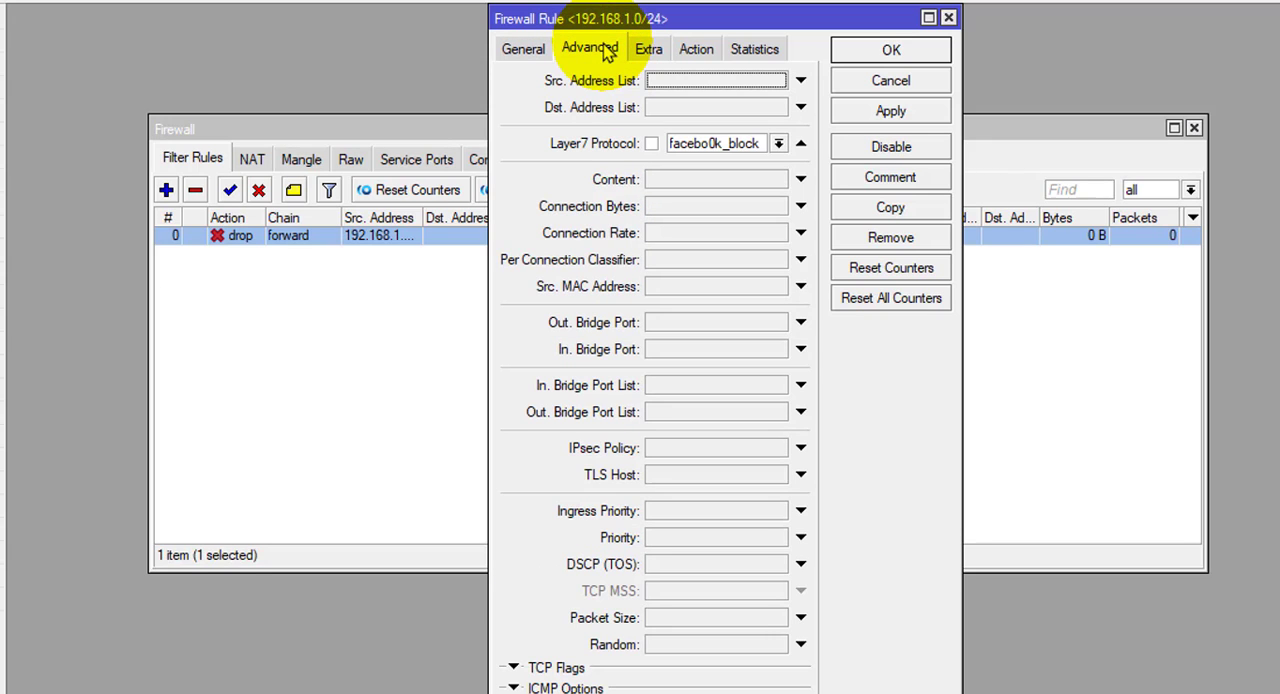
click(660, 80)
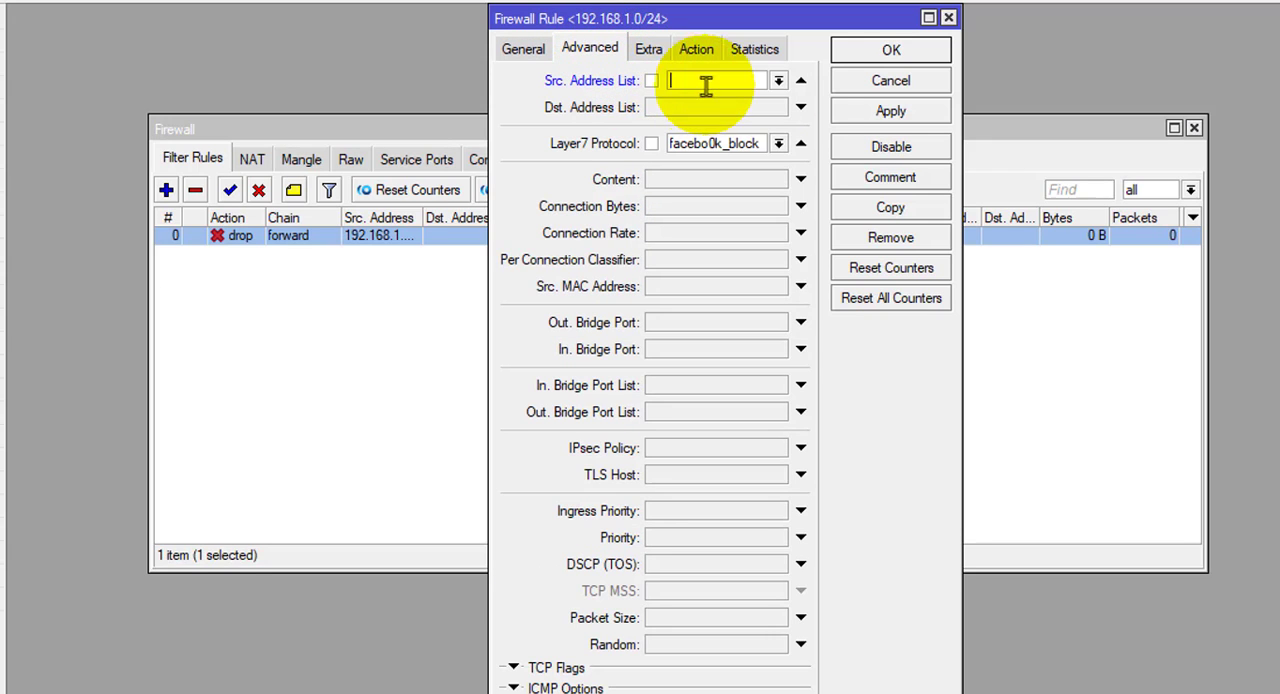
click(779, 82)
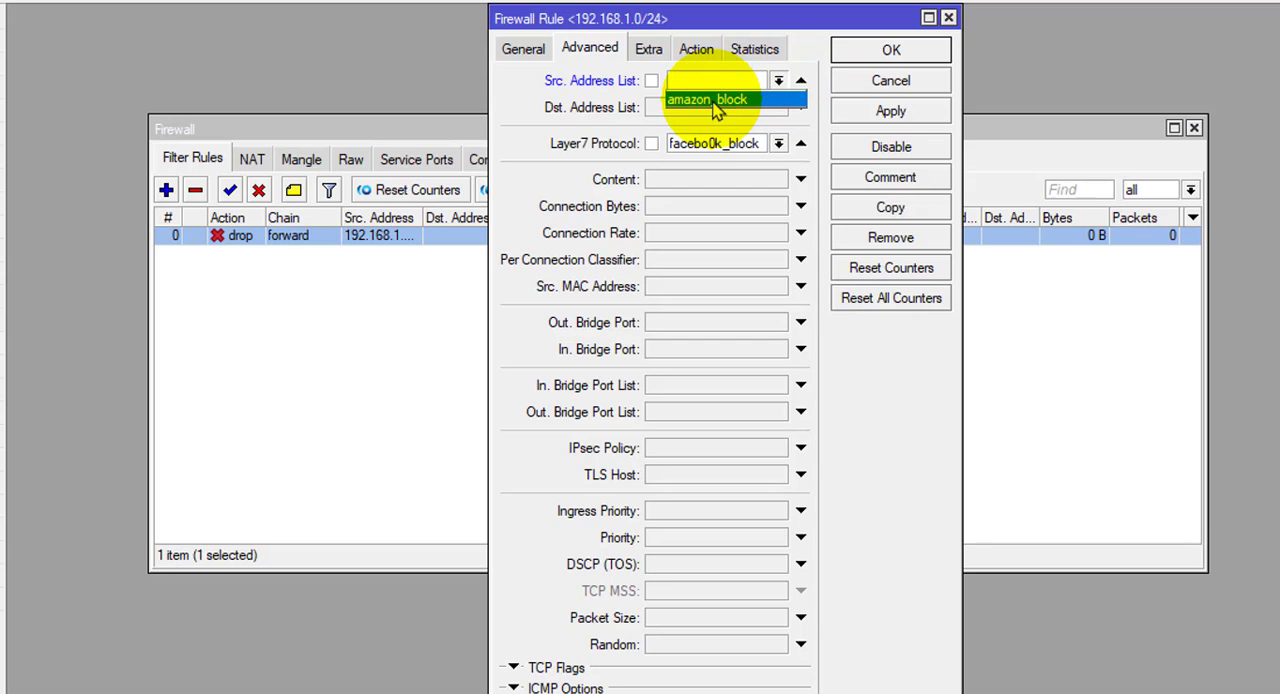
click(513, 46)
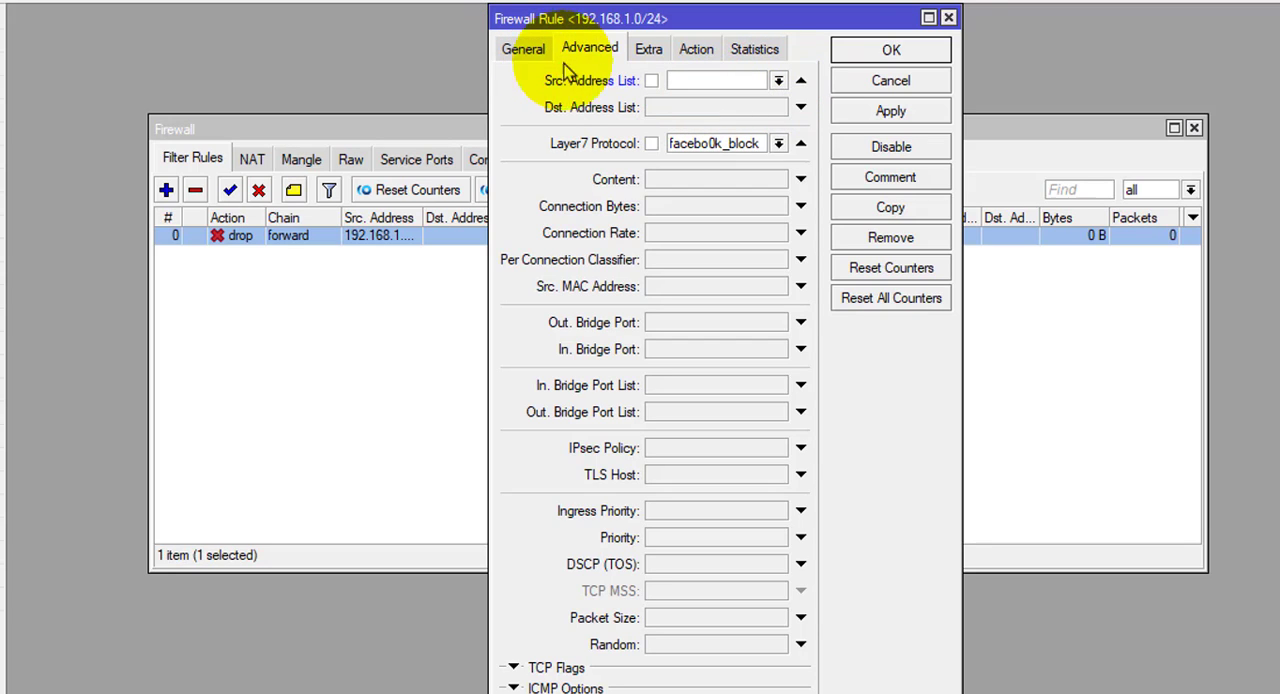
- Close the drop rule without saving and inspect the amazon_block entries in the firewall's address lists
click(948, 18)
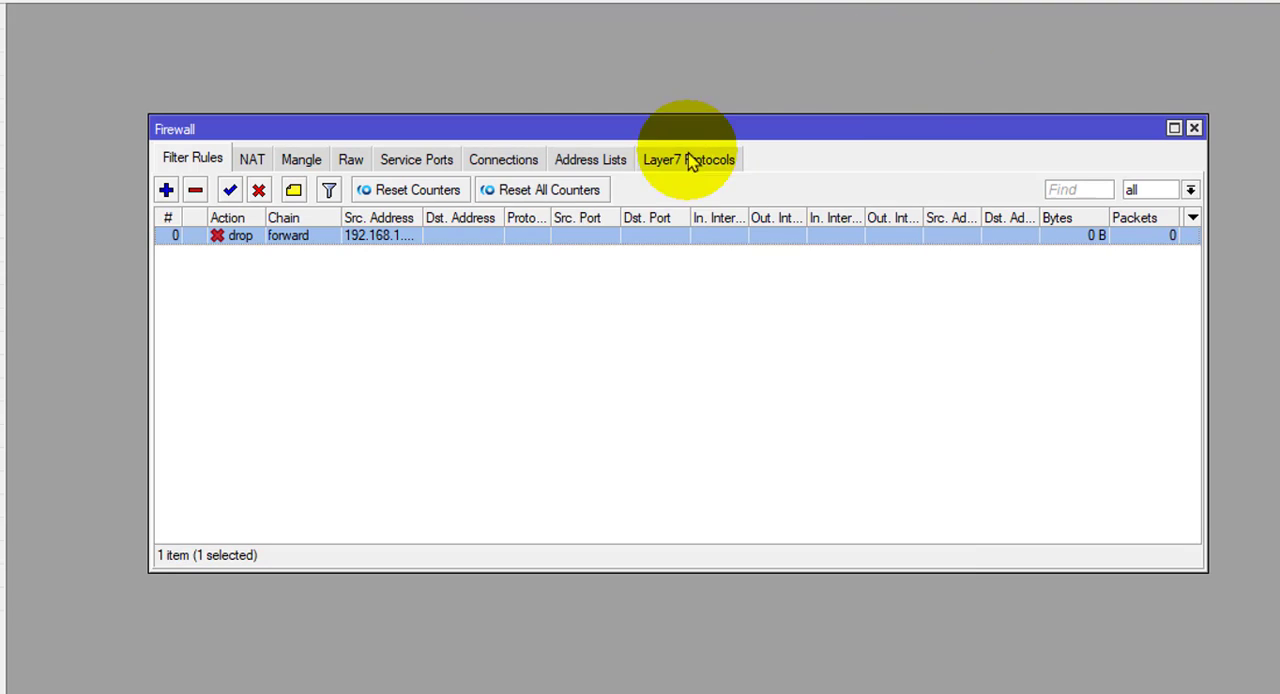
click(588, 162)
click(259, 238)
click(259, 256)
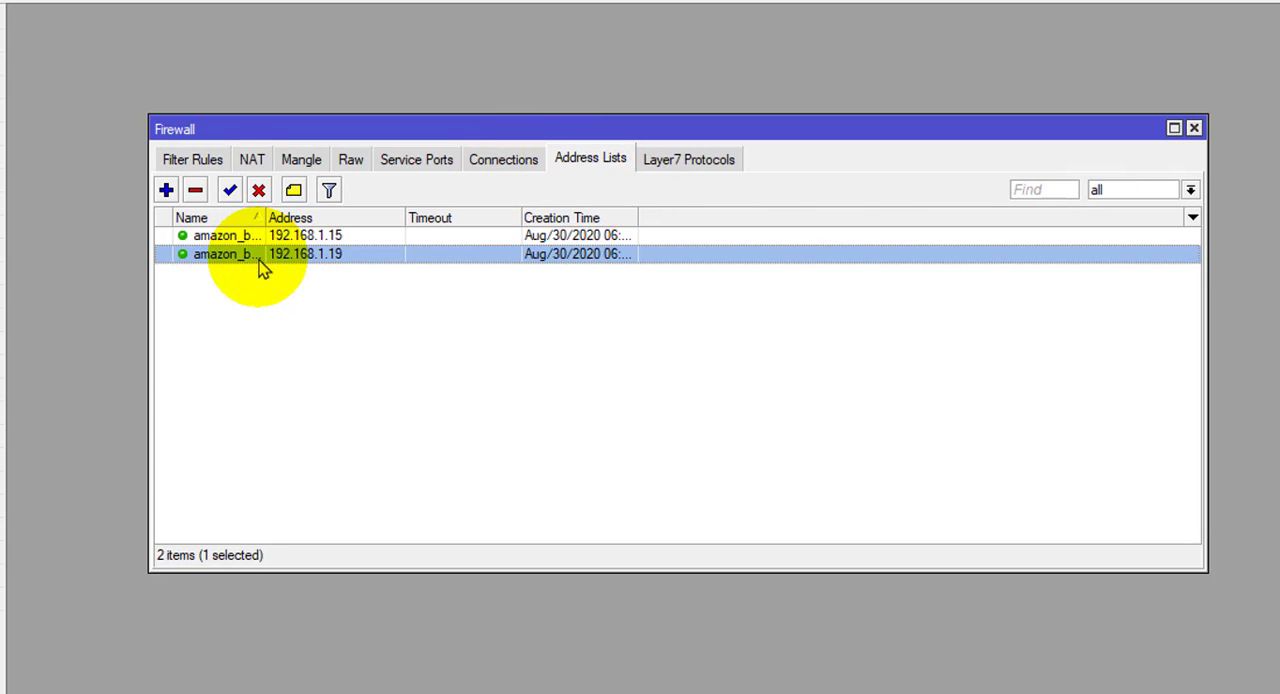
click(262, 237)
click(266, 256)
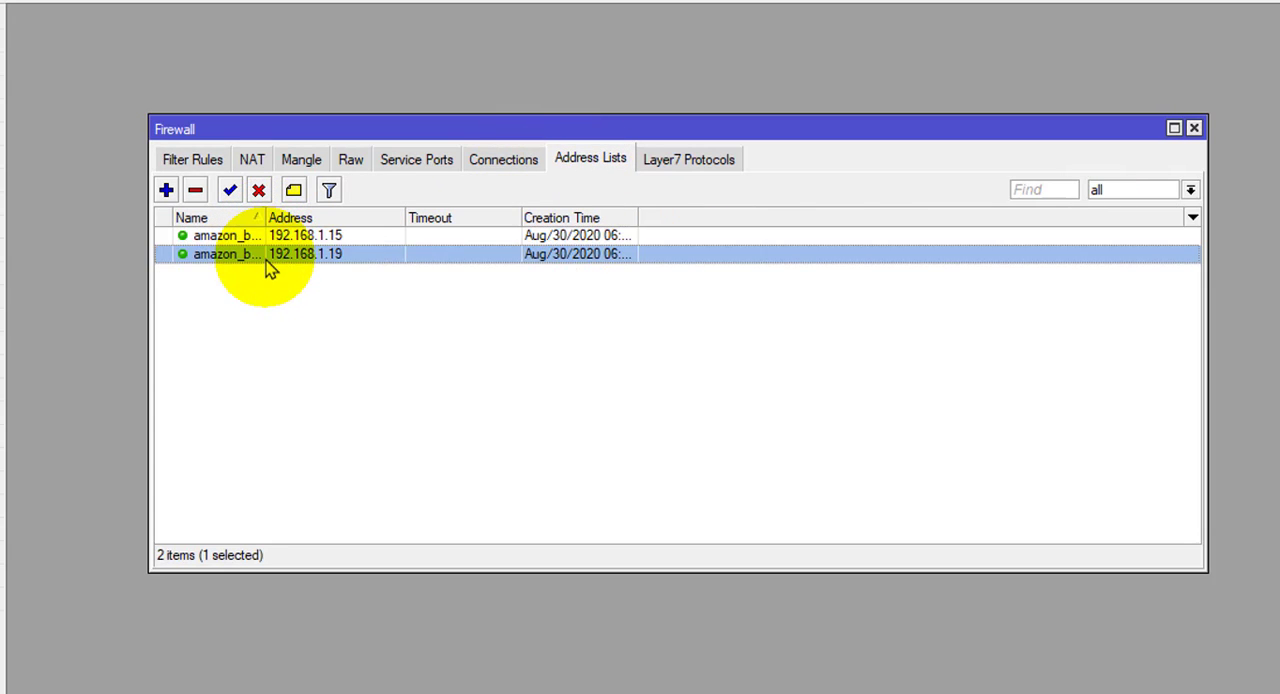
double_click(262, 236)
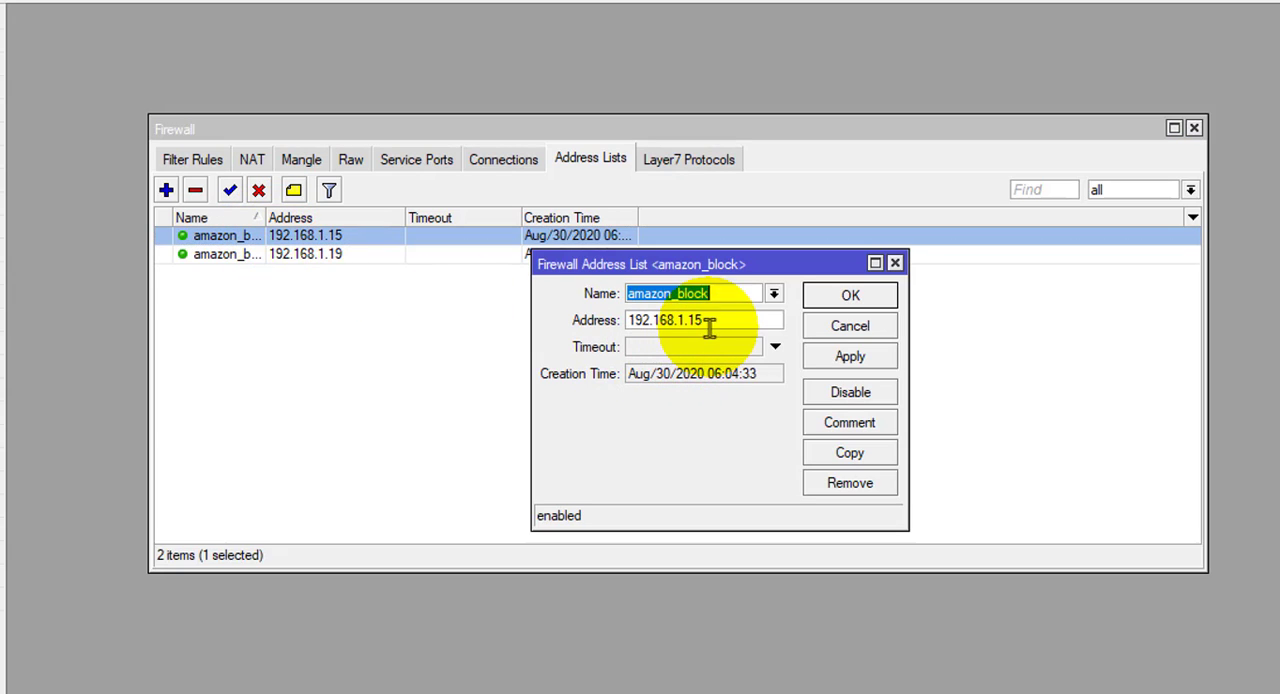
click(895, 263)
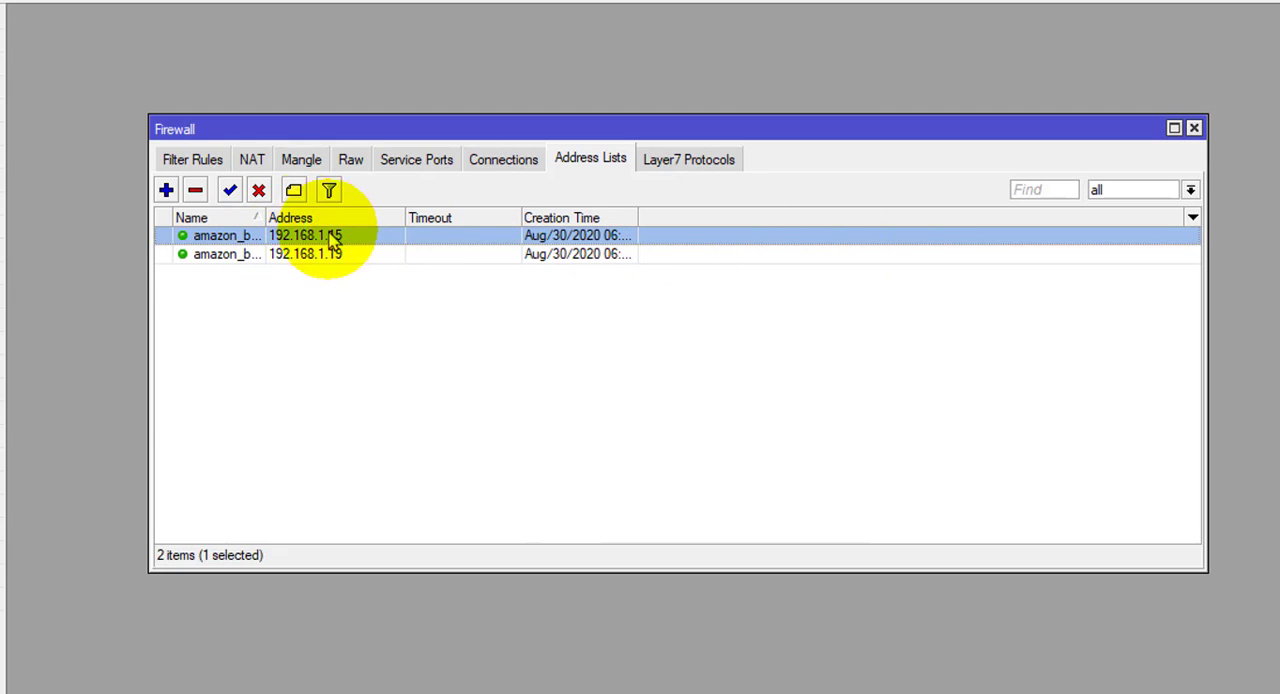
click(250, 254)
click(252, 238)
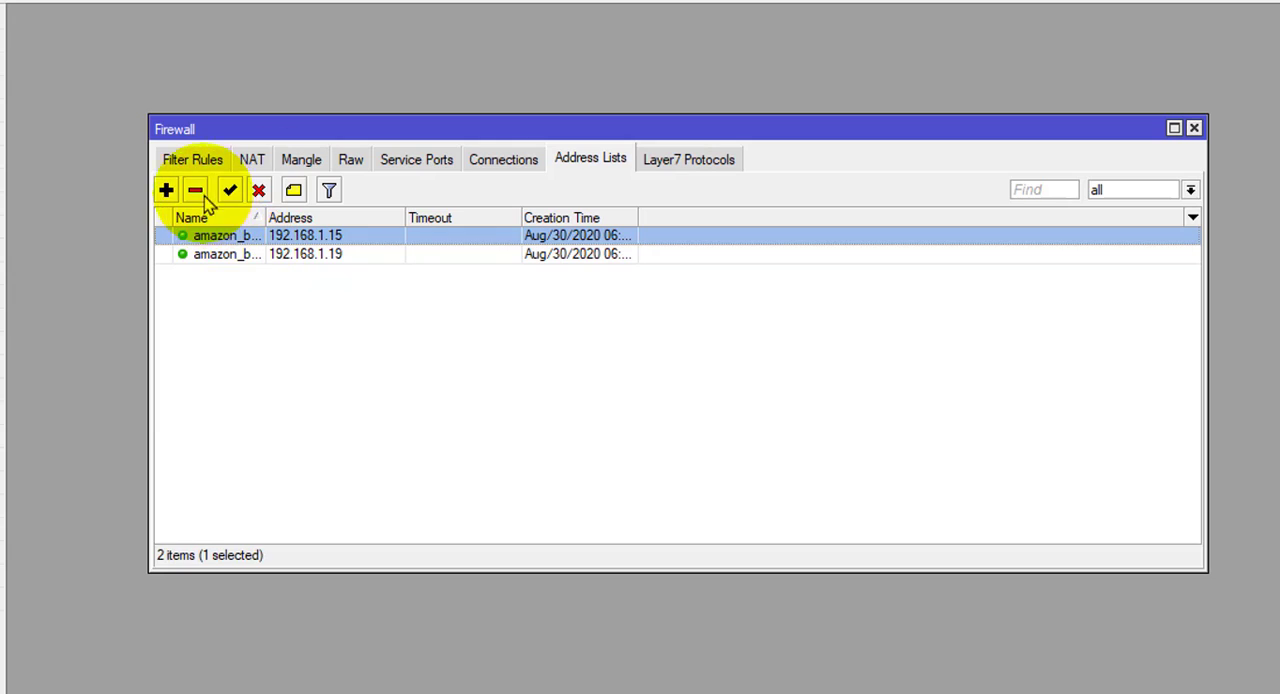
- Start a new Layer7 protocol named youtube_block and paste ^.+(facebook.com).*$ as its regular expression
click(677, 165)
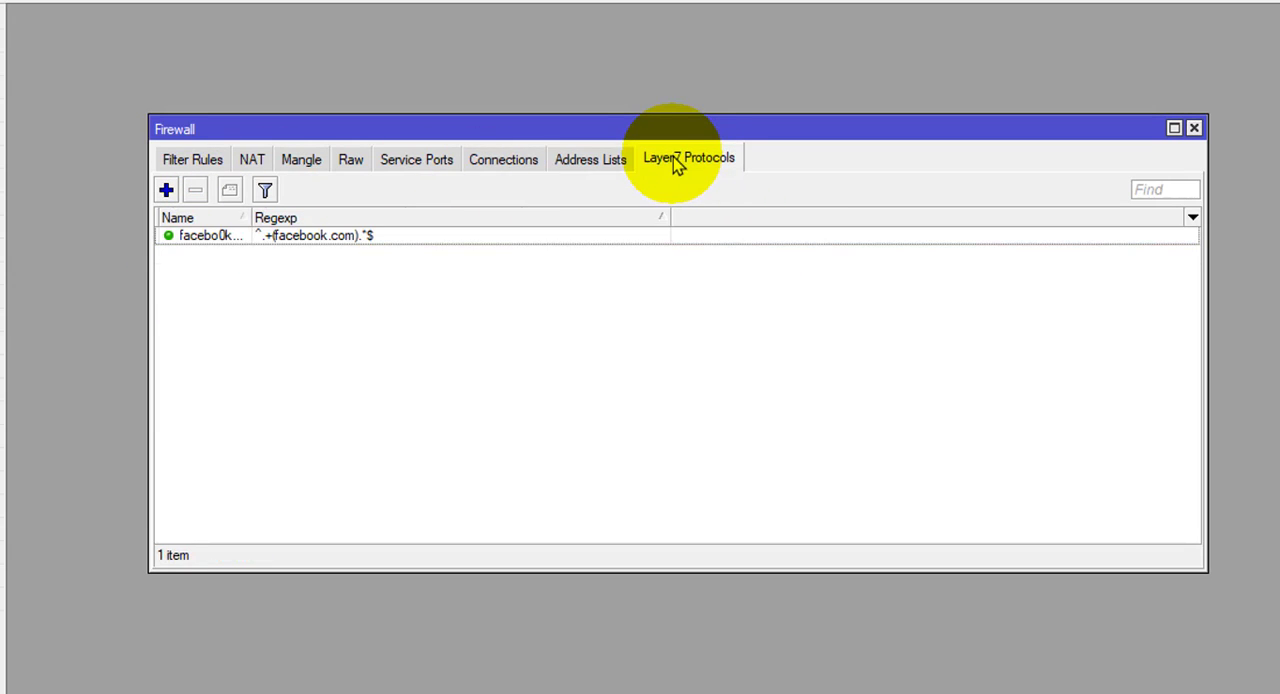
click(167, 191)
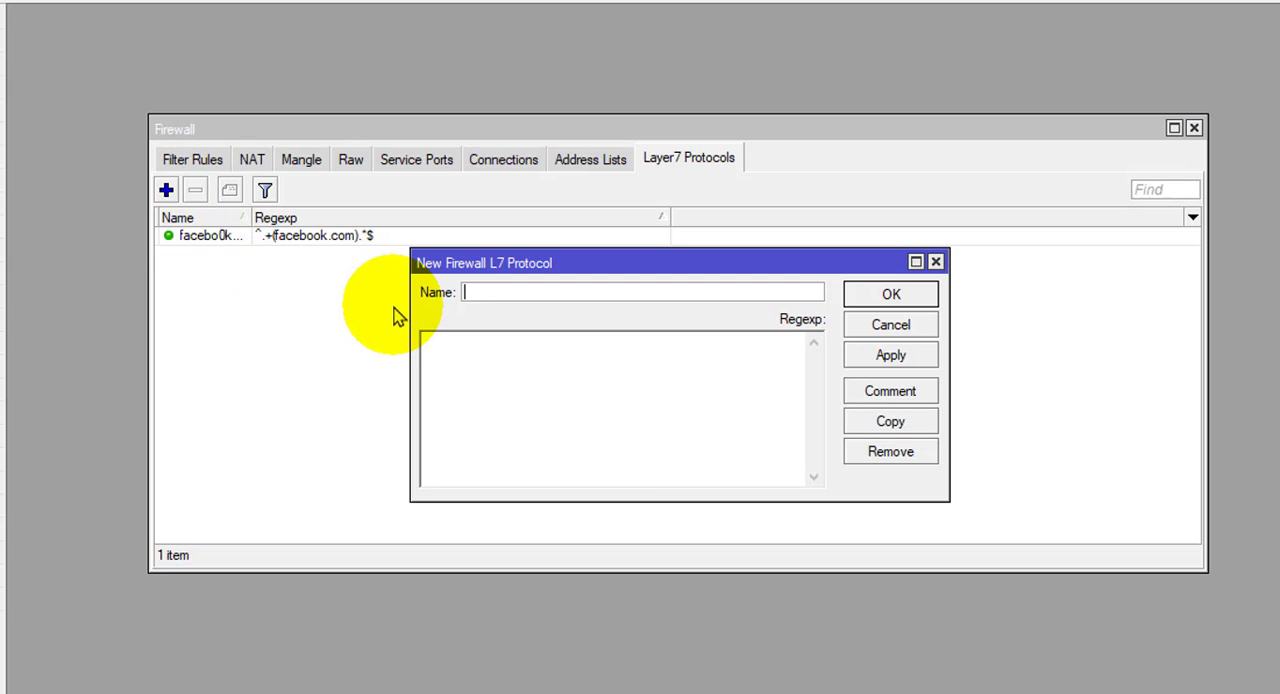
text(youty)
text(be_block)
right_click(424, 324)
click(517, 435)
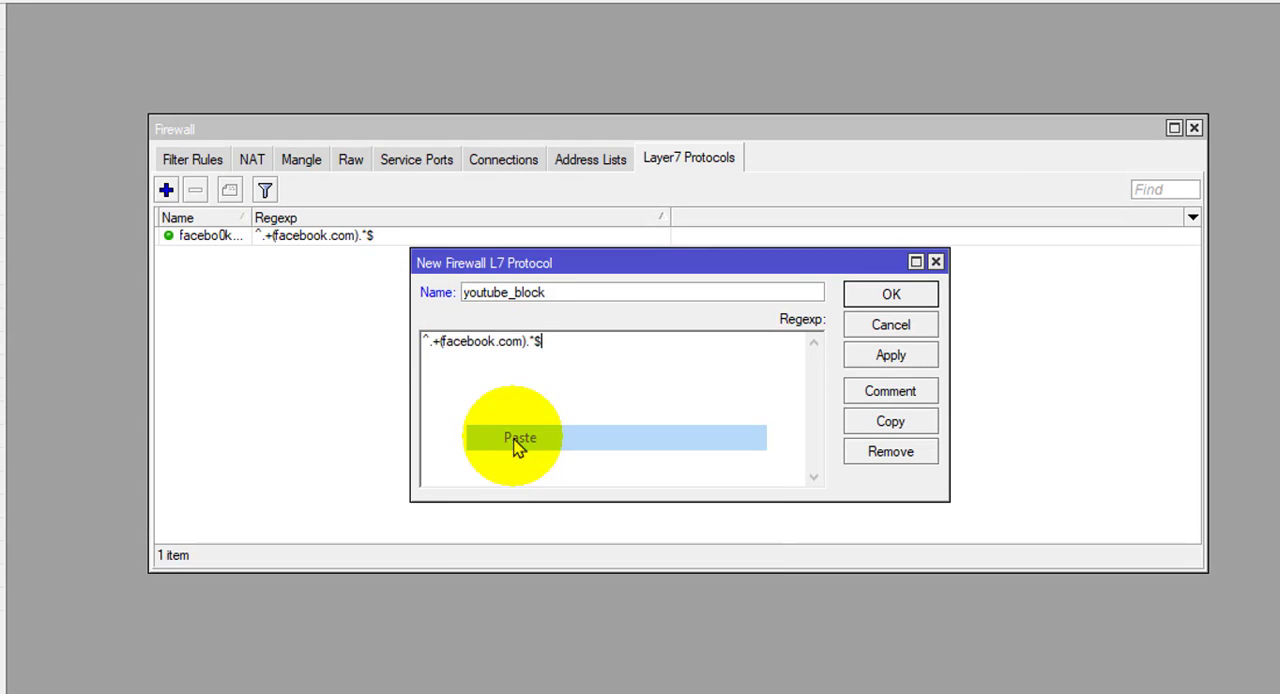
- Replace facebook with youtube in the regular expression so it reads ^.+(youtube.com).*$, and save the protocol
double_click(461, 344)
click(470, 345)
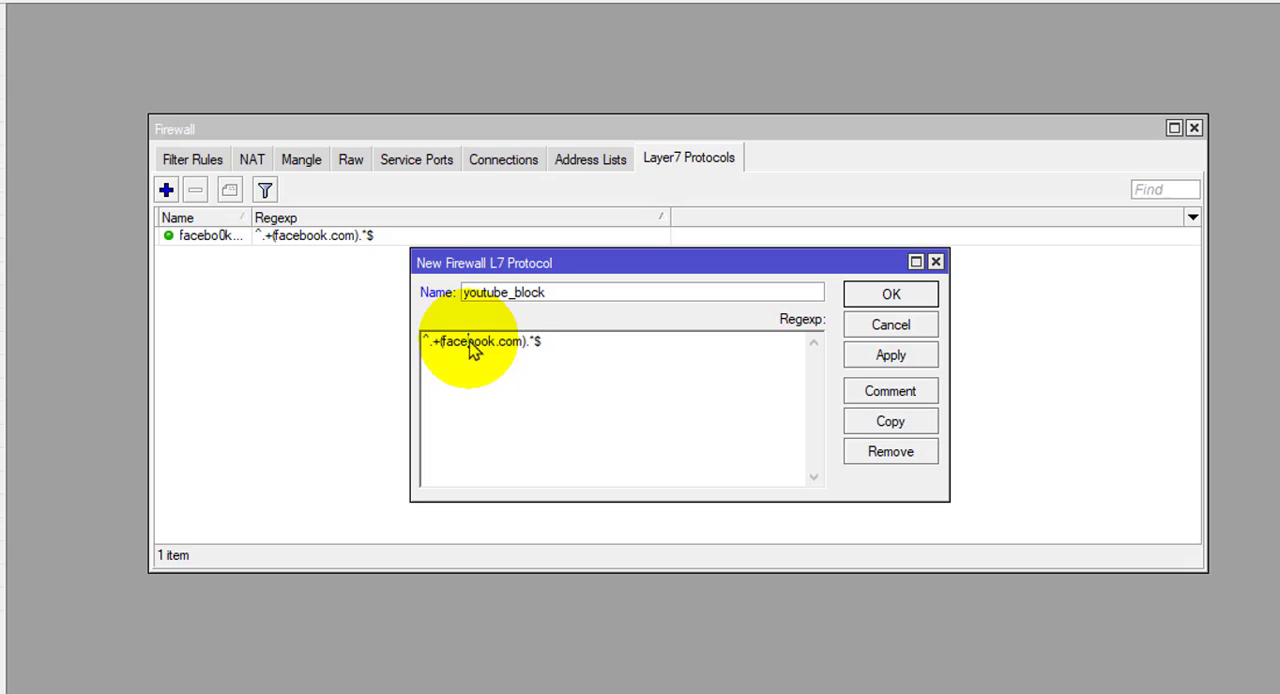
click(494, 345)
drag(495, 352, 447, 354)
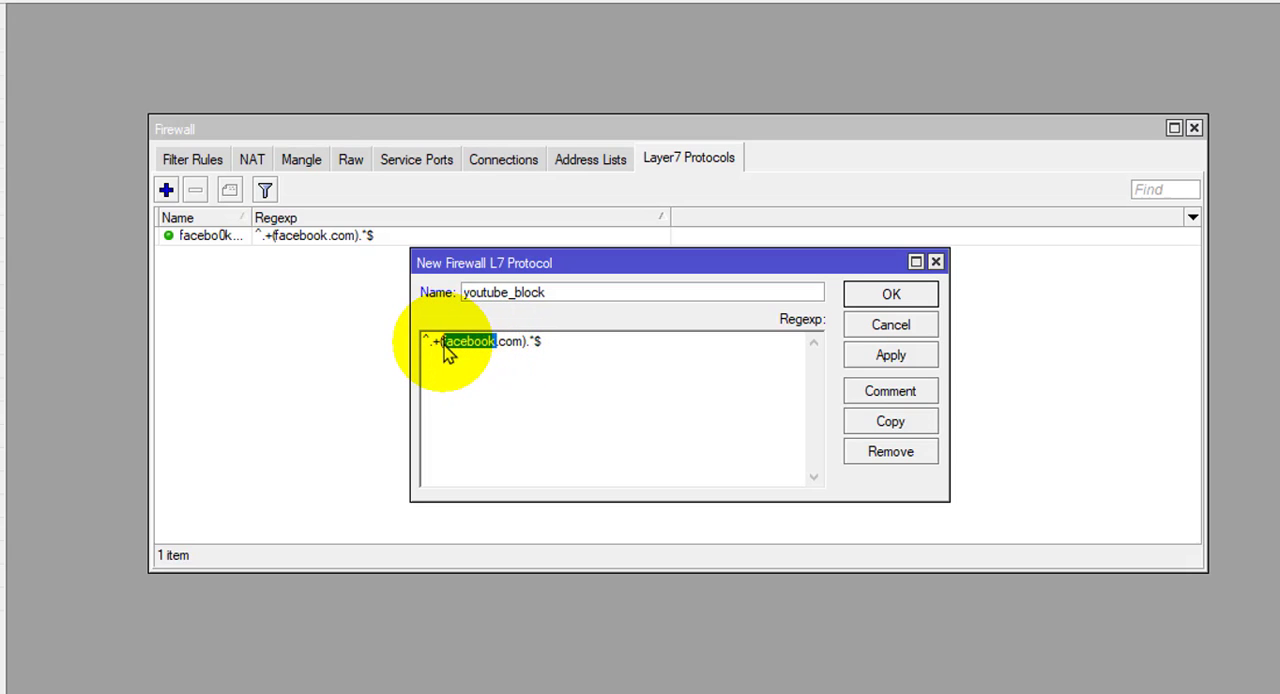
text(youtub)
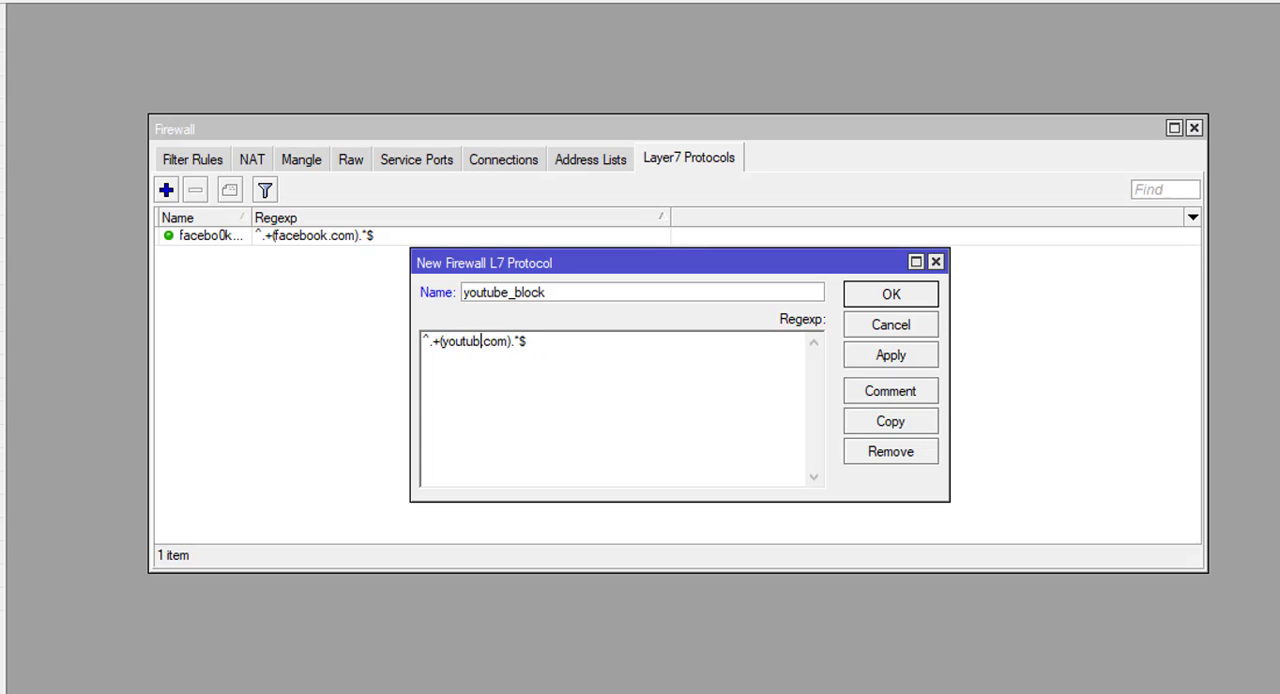
text(e)
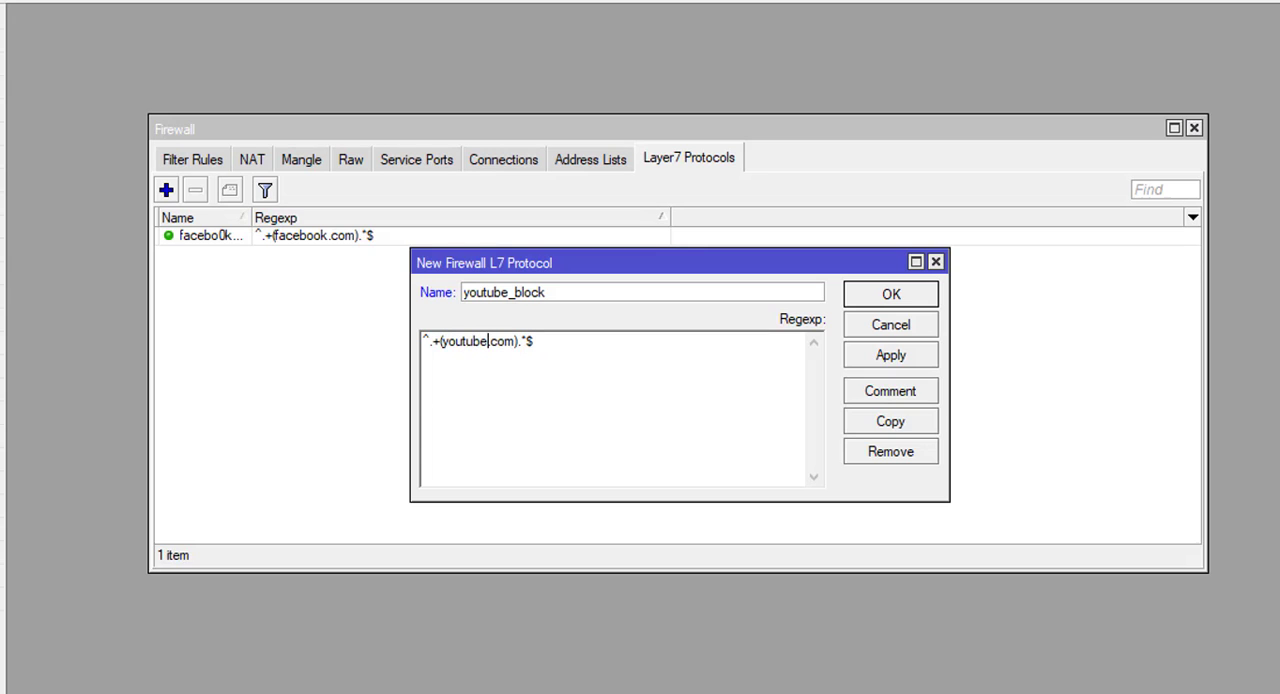
click(891, 357)
click(893, 297)
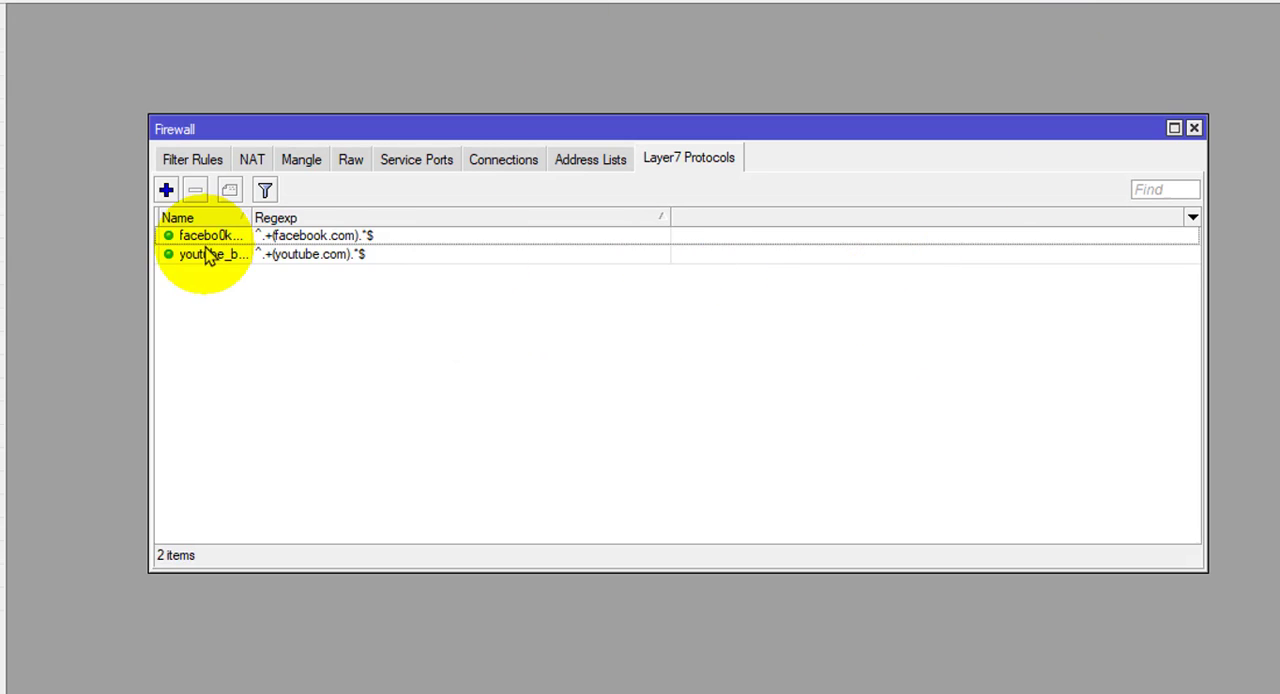
- Set the existing drop rule's Layer7 protocol to youtube_block and save the rule
click(289, 262)
click(300, 240)
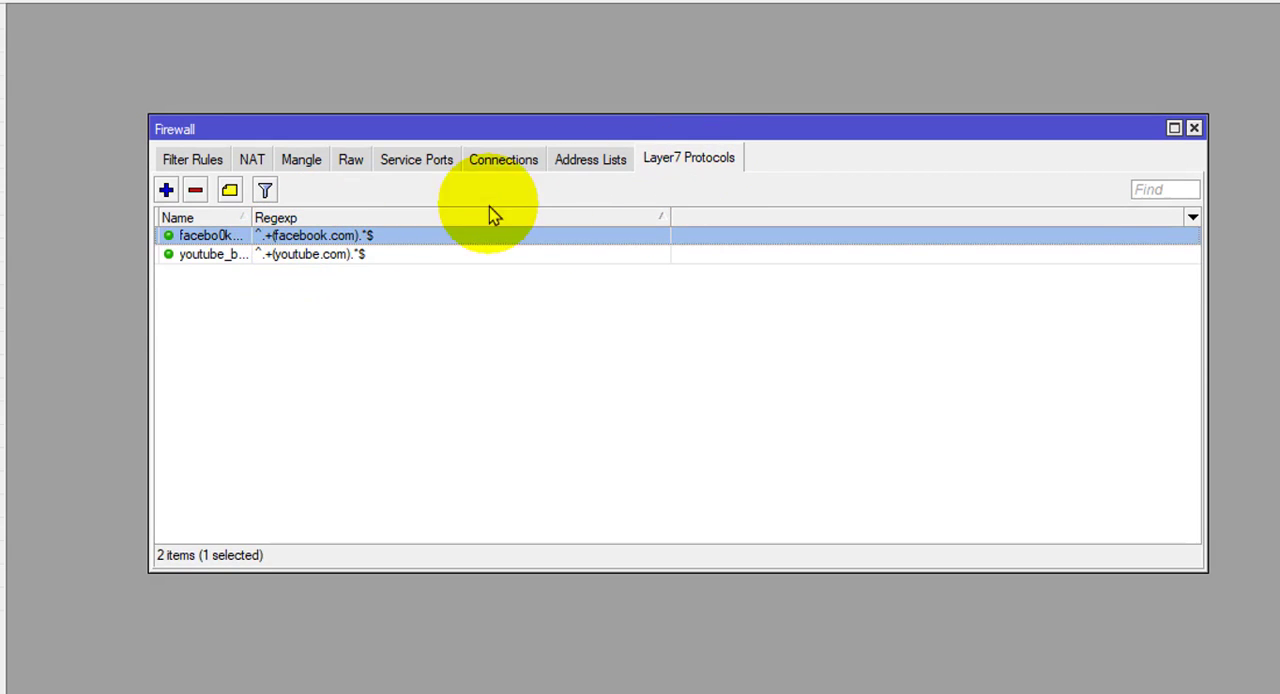
click(205, 162)
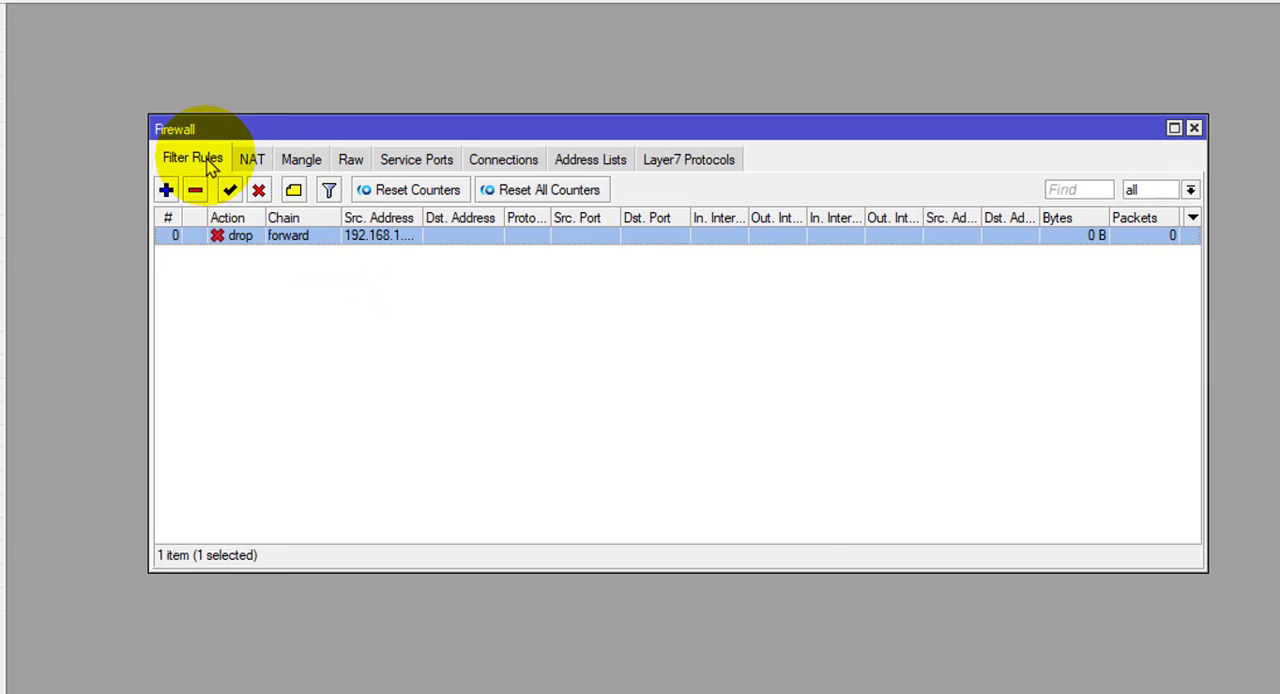
double_click(319, 234)
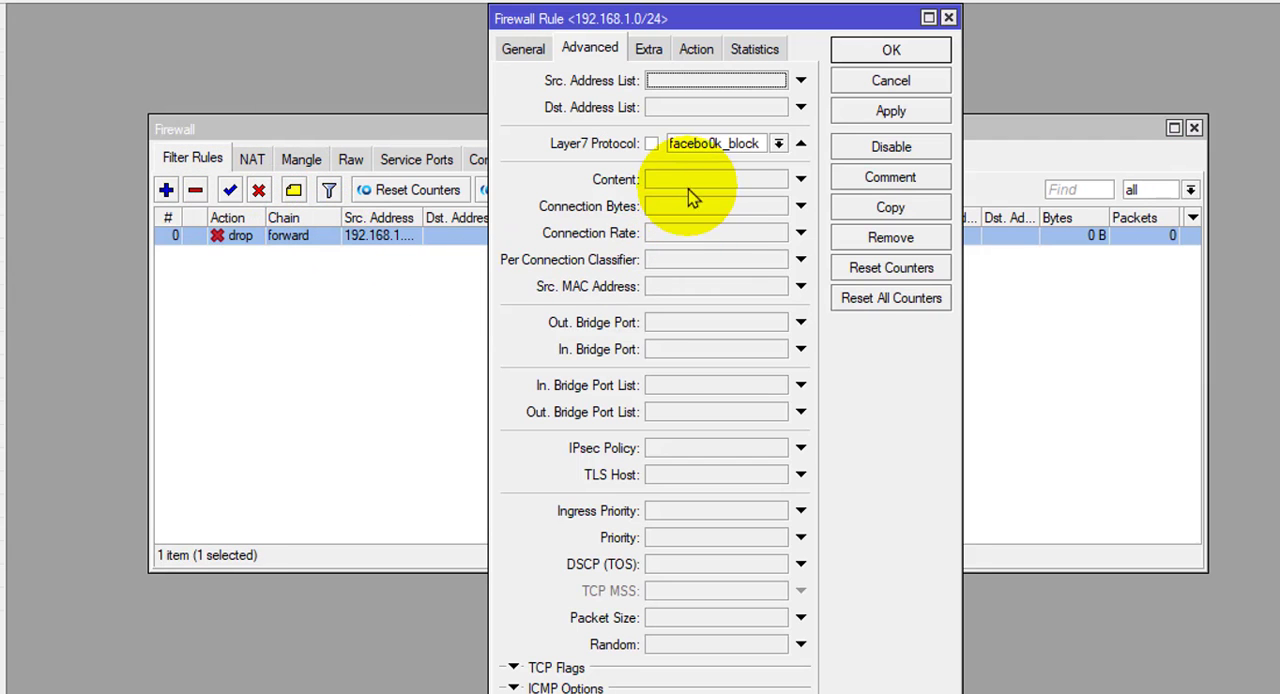
click(777, 146)
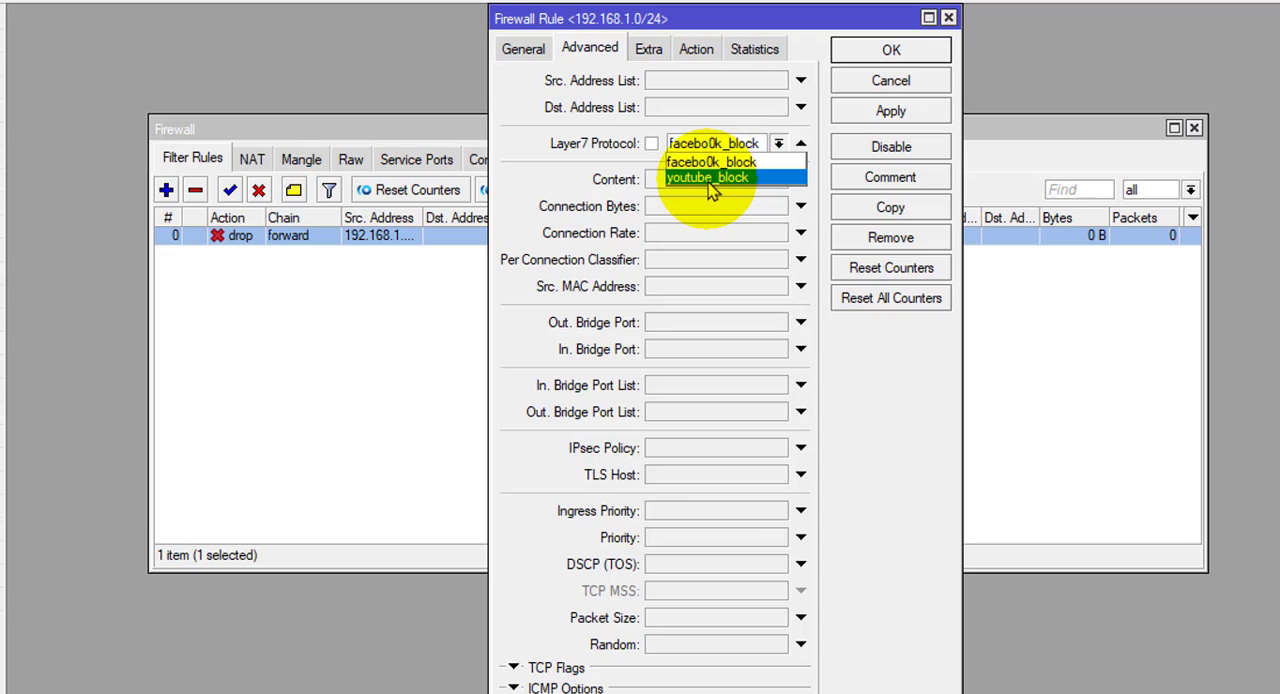
click(708, 182)
click(777, 146)
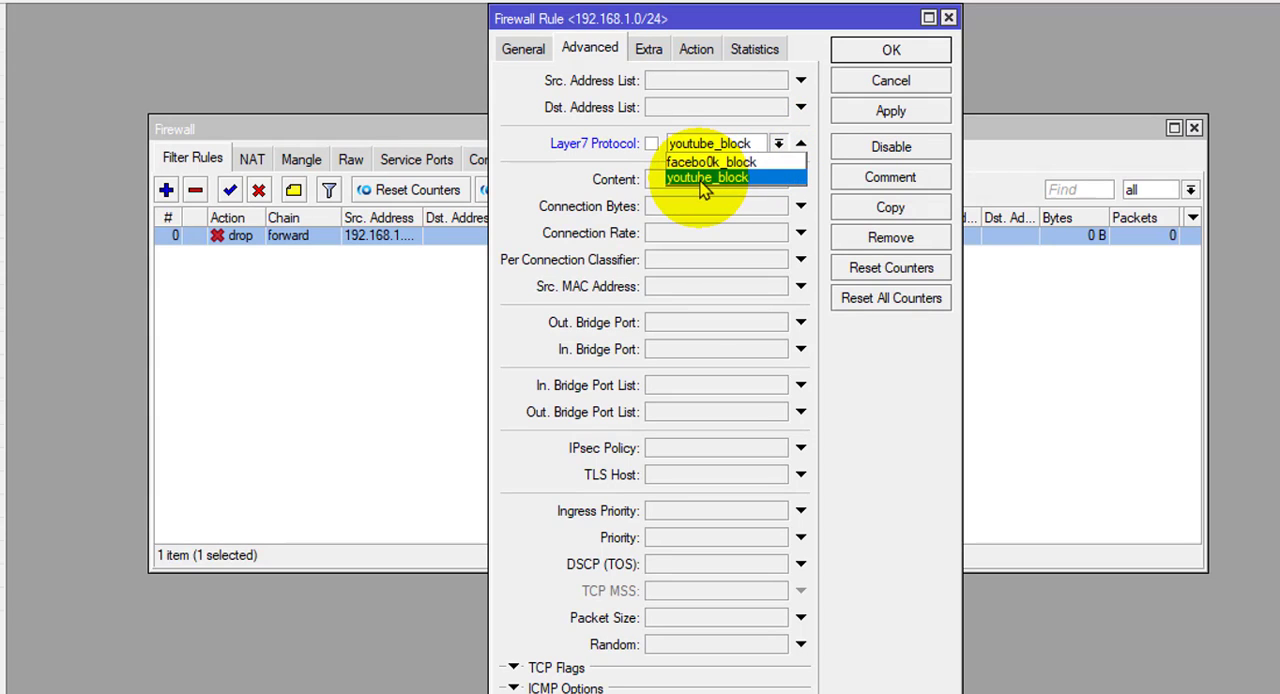
click(703, 182)
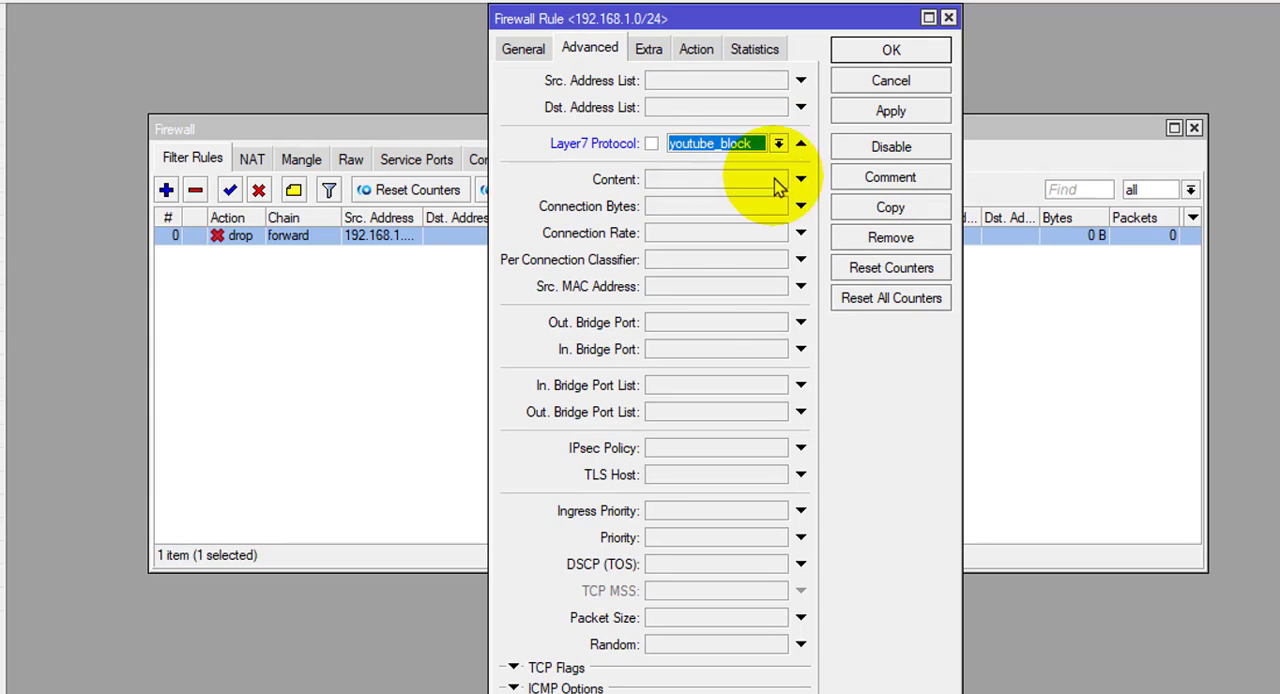
click(891, 52)
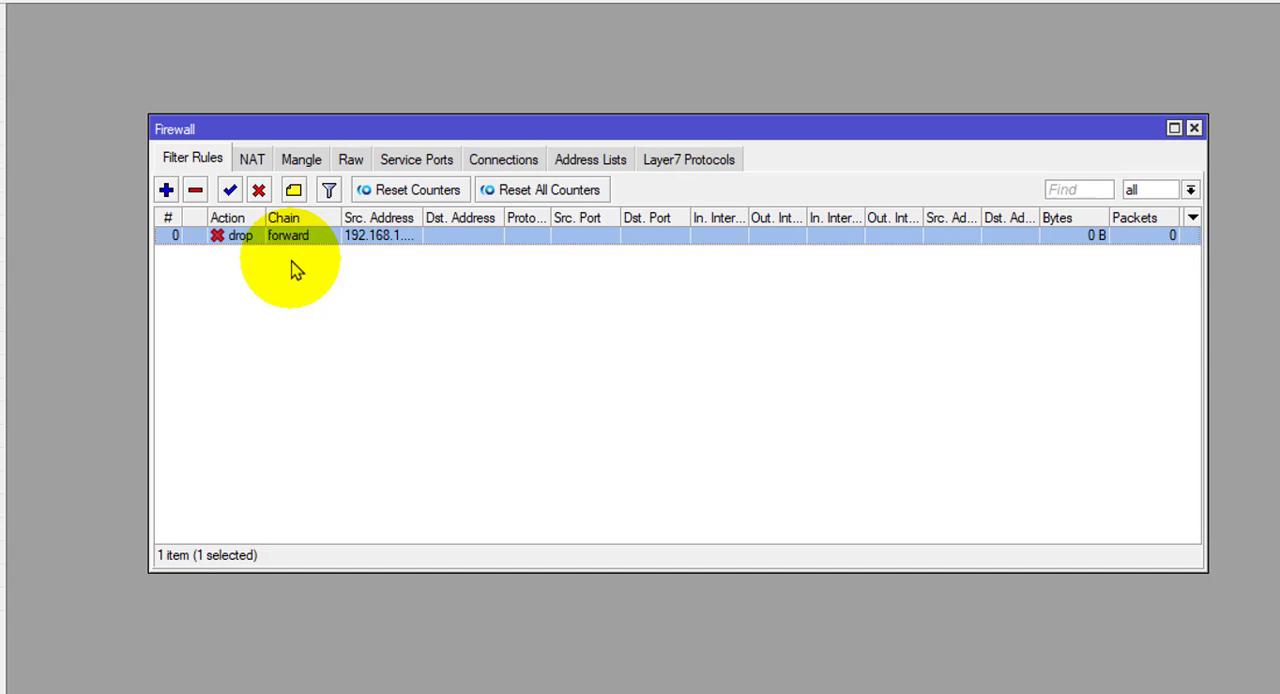
- View the firewall's NAT rules alongside its filter rules
click(257, 163)
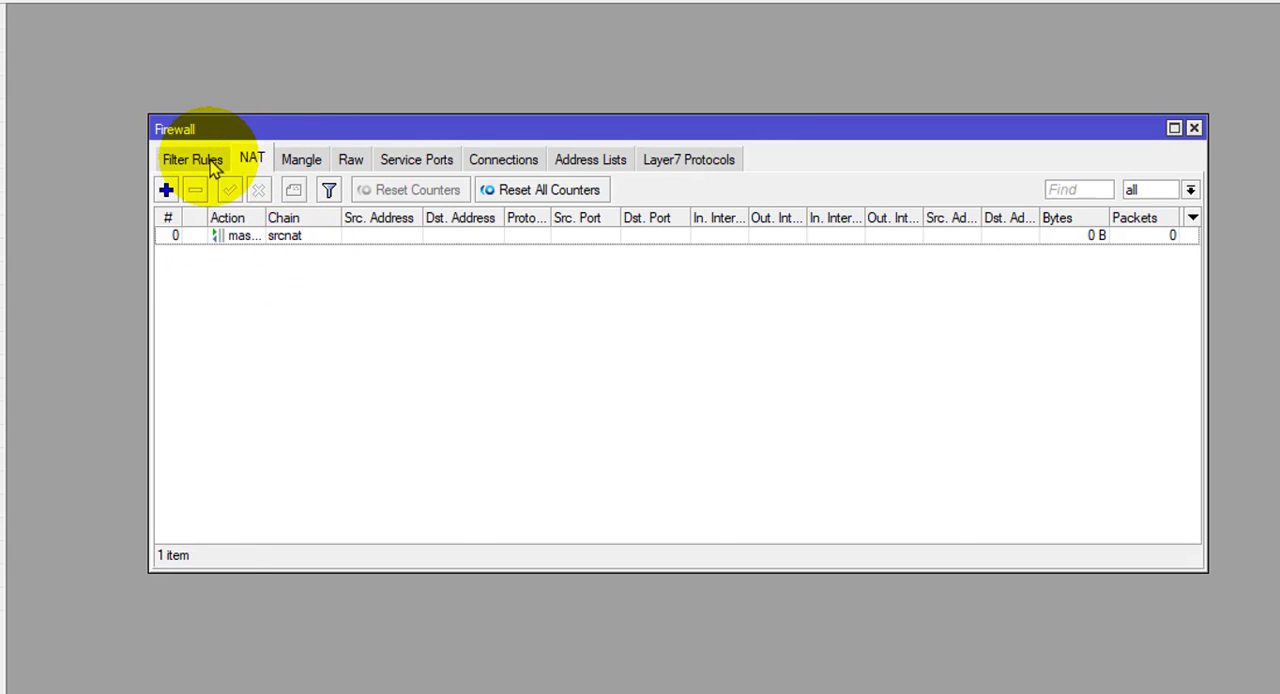
click(213, 166)
click(256, 165)
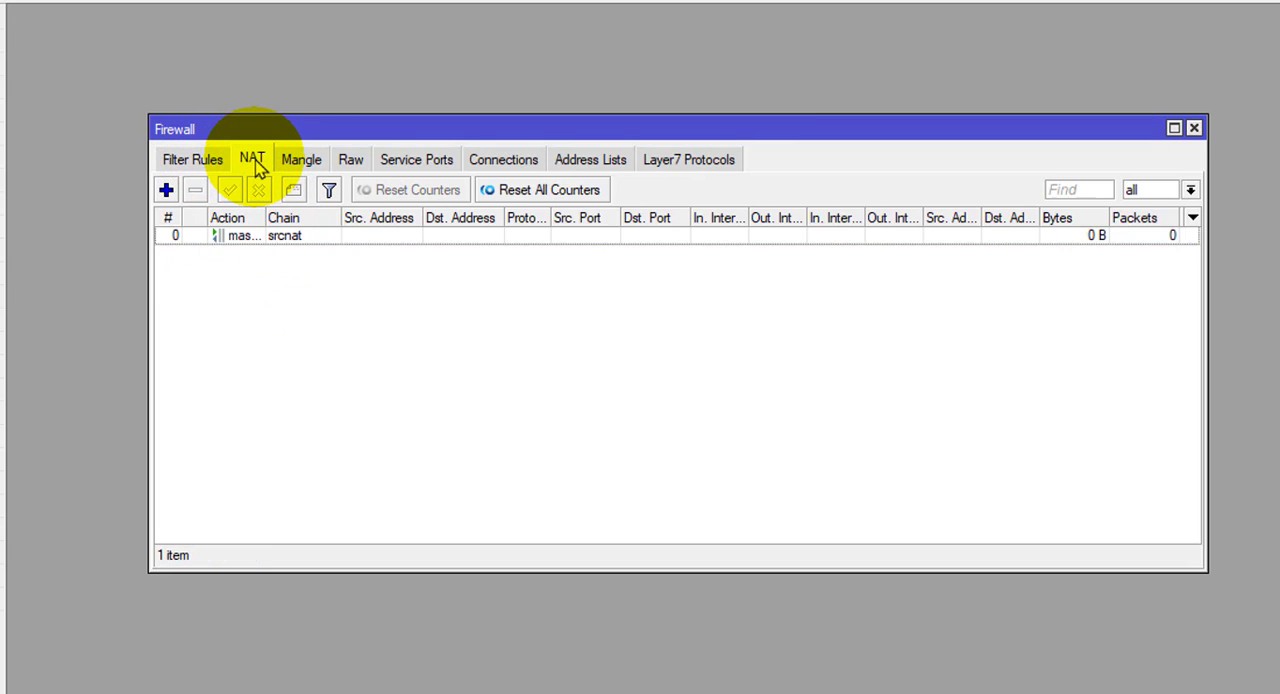